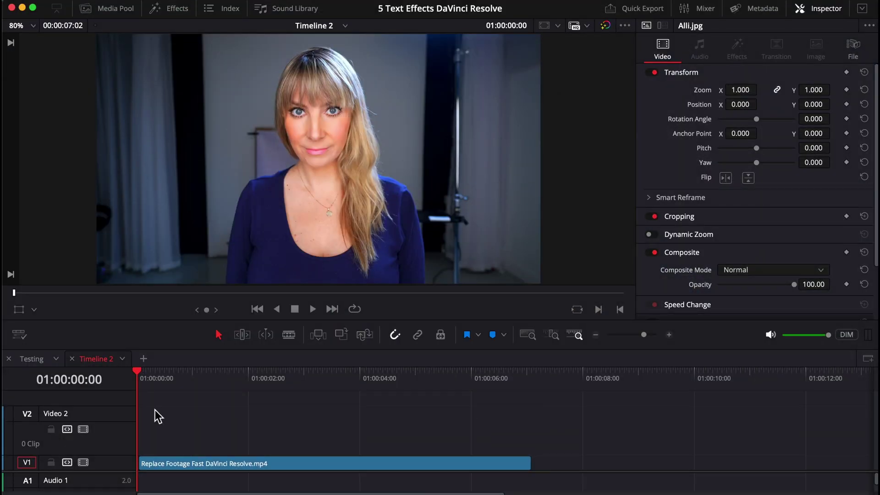
- Add a Text title on V2 above the interview clip and stretch it to the clip's length
click(158, 13)
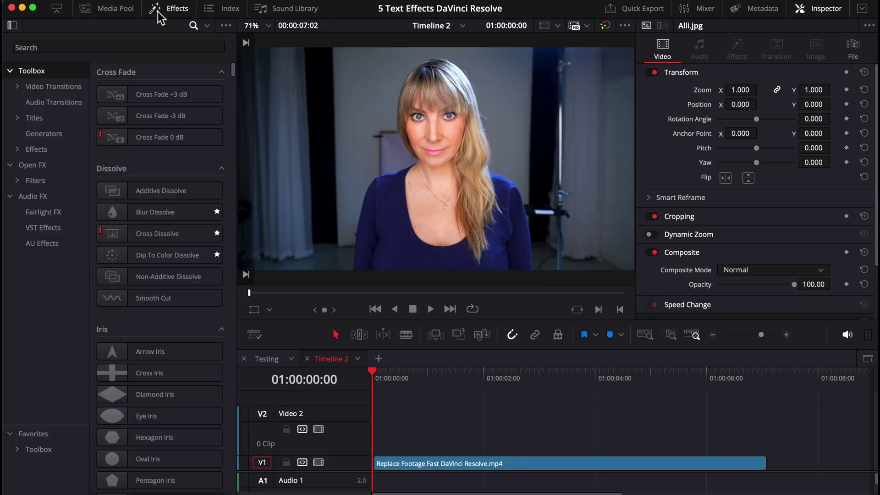
click(112, 45)
text(tex)
drag(117, 95, 366, 436)
drag(649, 431, 765, 431)
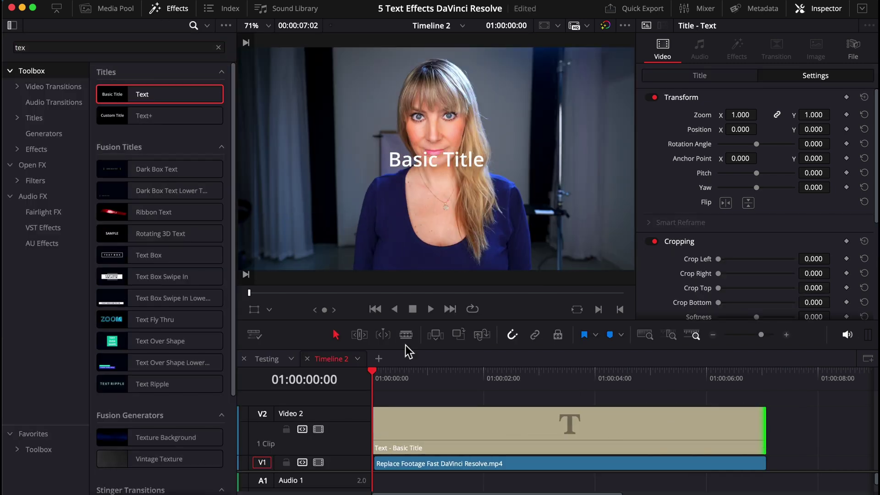
- Replace the title's rich text with AlliandWill
click(166, 9)
click(261, 440)
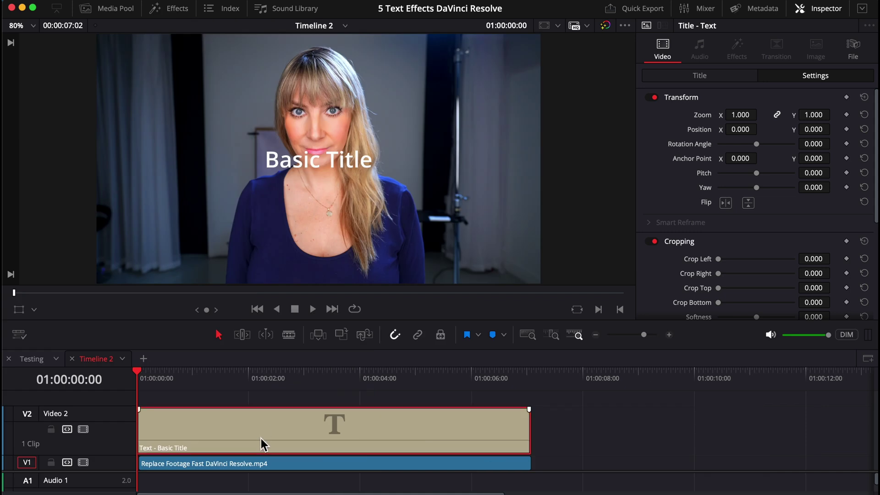
click(692, 76)
click(703, 134)
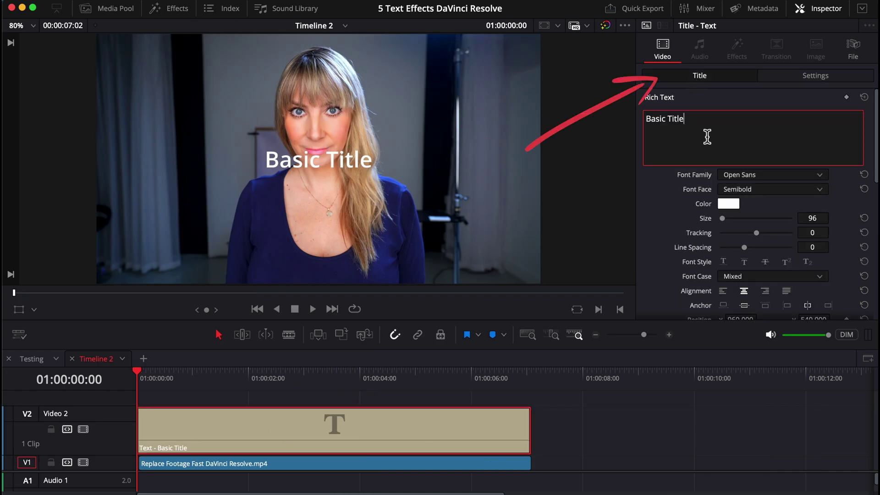
key(ctrl+a)
text(AlliandWill)
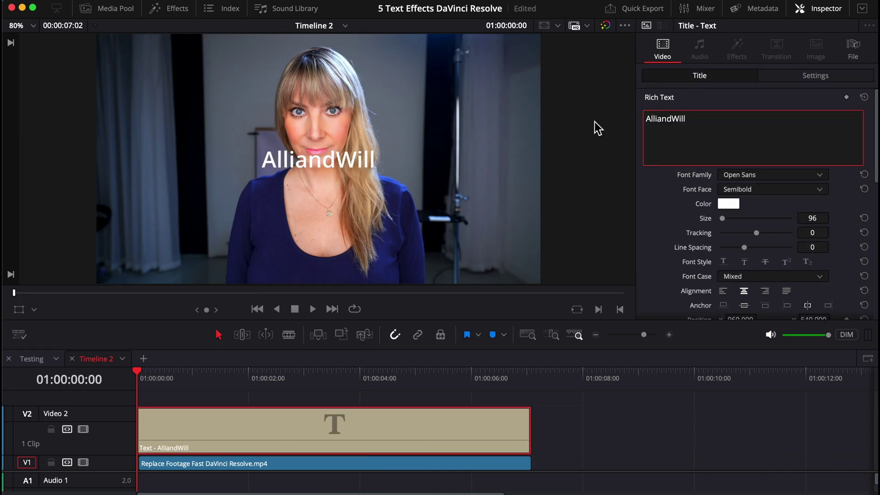
- Give the title a dark background box: width 0.336, height 0.107, corner radius 0.008, opacity about 74
scroll(660, 220, down, 10)
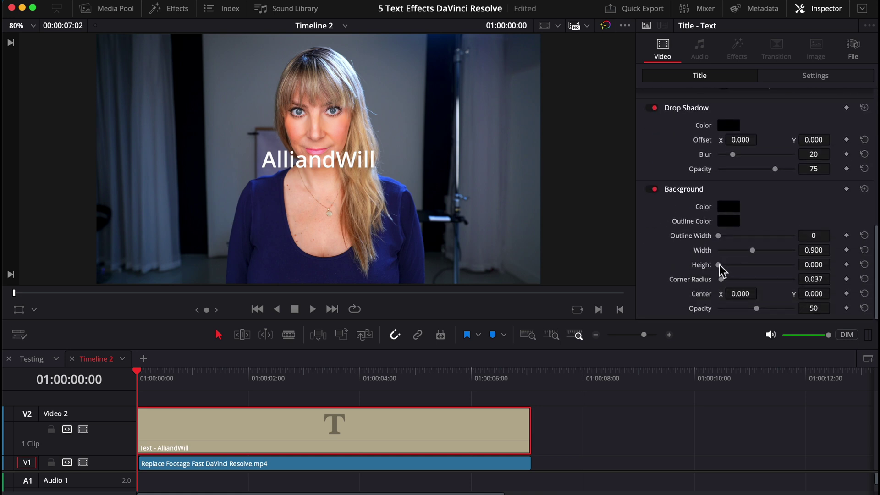
drag(719, 266, 732, 250)
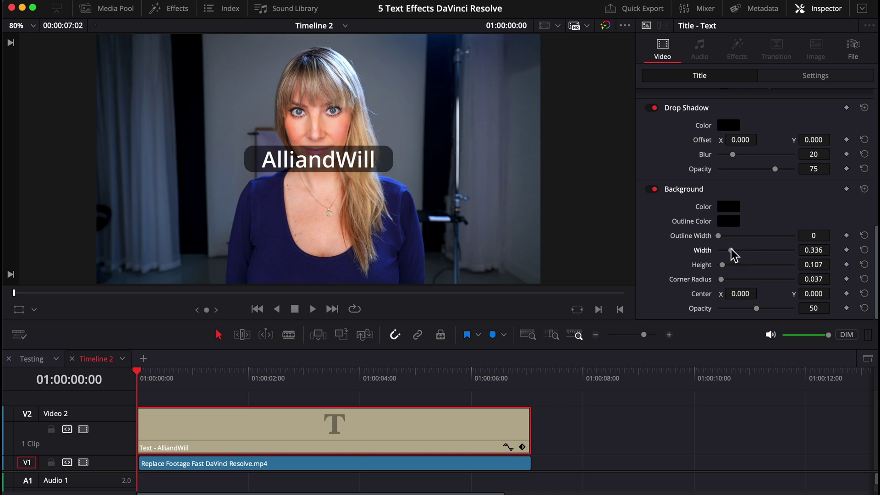
drag(721, 279, 719, 279)
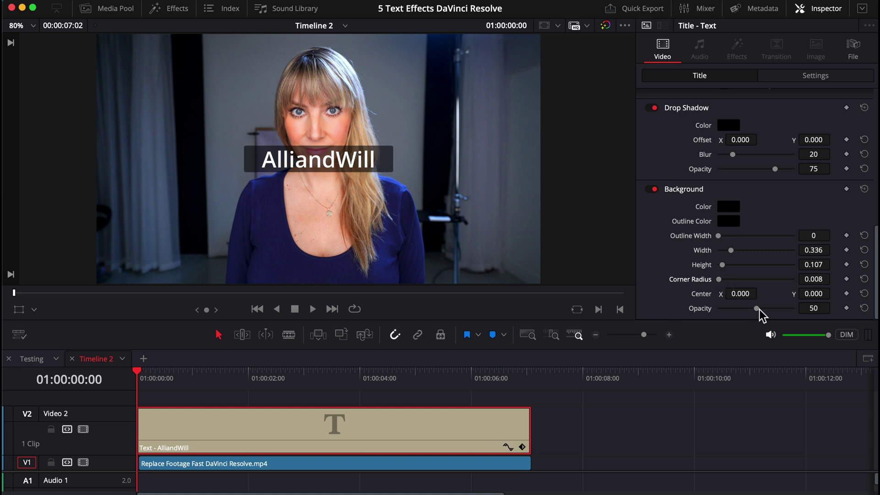
drag(758, 309, 776, 311)
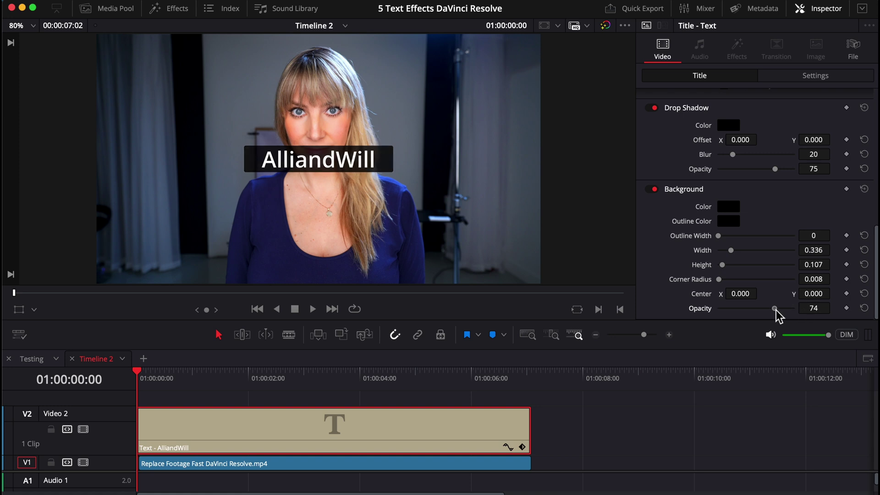
- Colour the title's background box purple and shift its center X to -44
click(728, 207)
drag(537, 243, 497, 242)
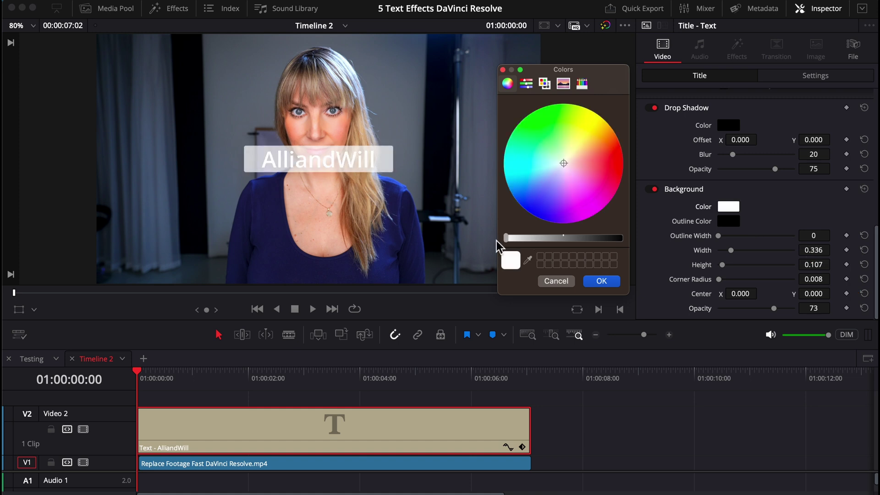
drag(519, 163, 560, 201)
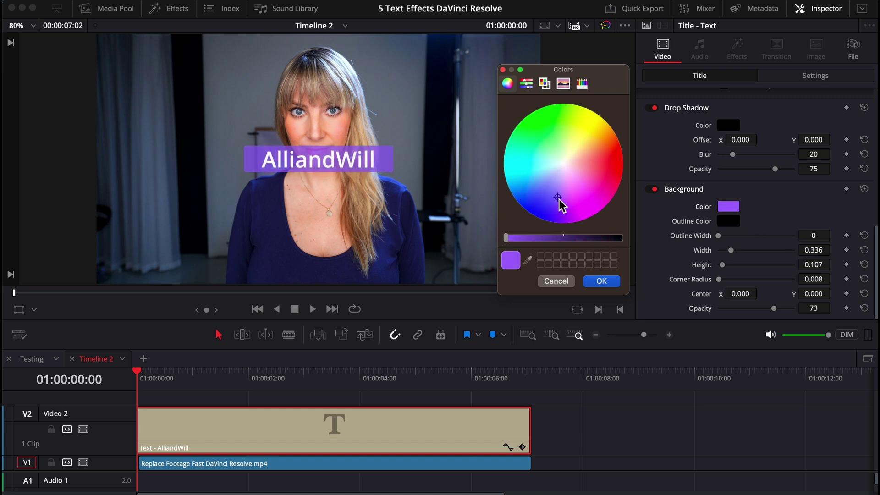
click(593, 283)
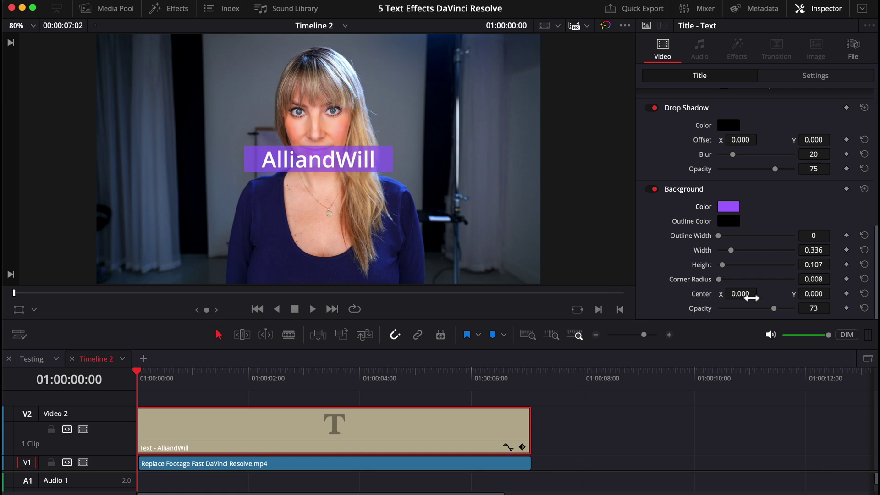
drag(741, 294, 759, 294)
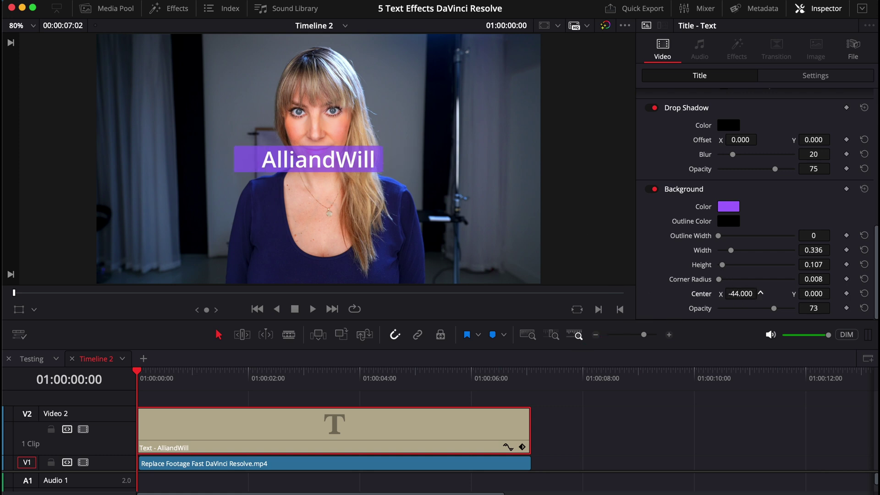
- Add YouTube logo copy.png on V3 and extend it to the title's length
click(115, 9)
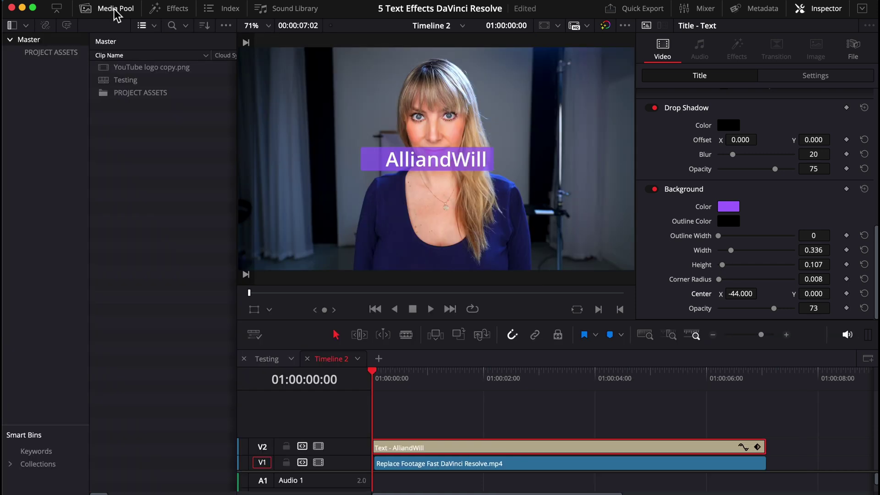
drag(124, 71, 351, 267)
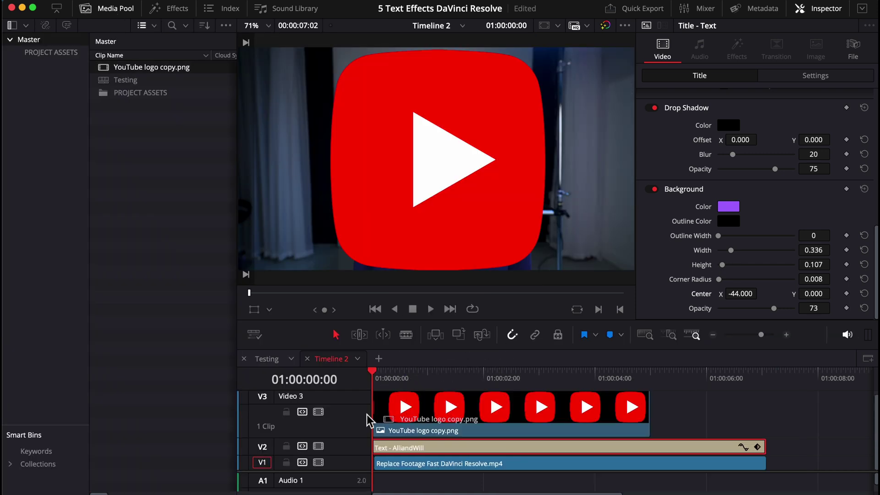
drag(649, 415, 764, 420)
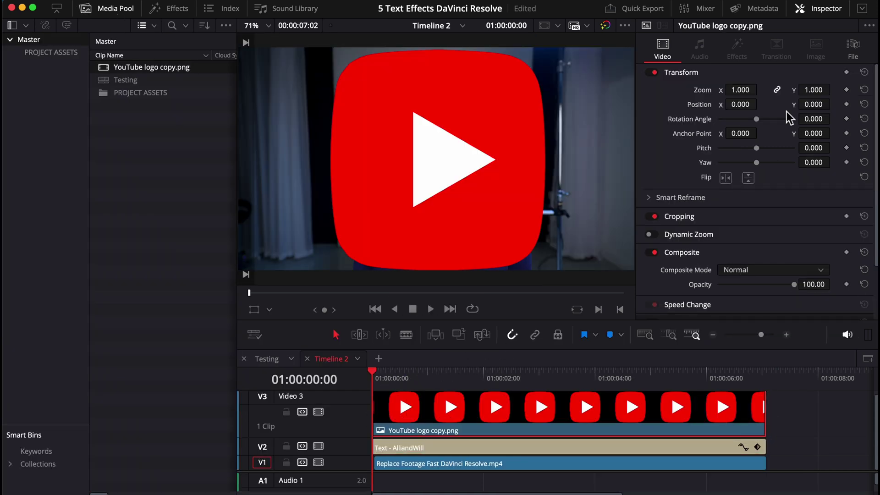
- Shrink the logo to zoom 0.080 at X -368, left of AlliandWill, with both clips selected
drag(742, 92, 689, 92)
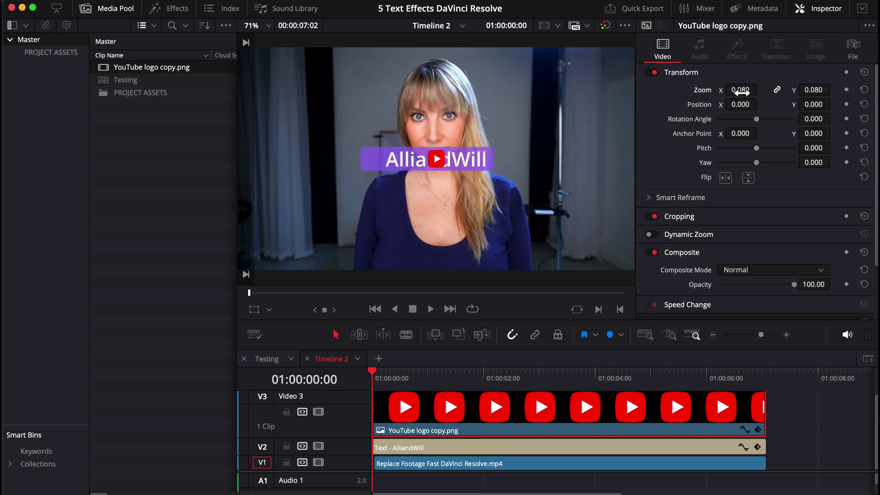
drag(743, 111, 699, 111)
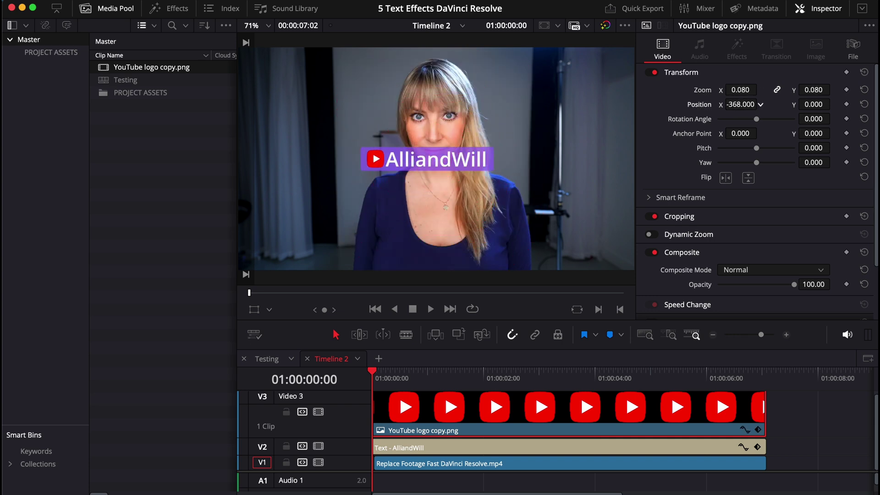
click(535, 446)
click(107, 8)
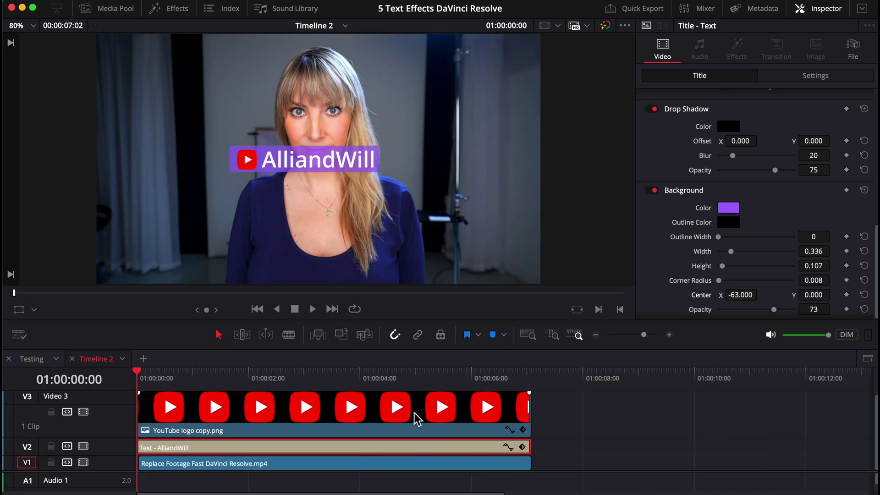
drag(564, 419, 455, 449)
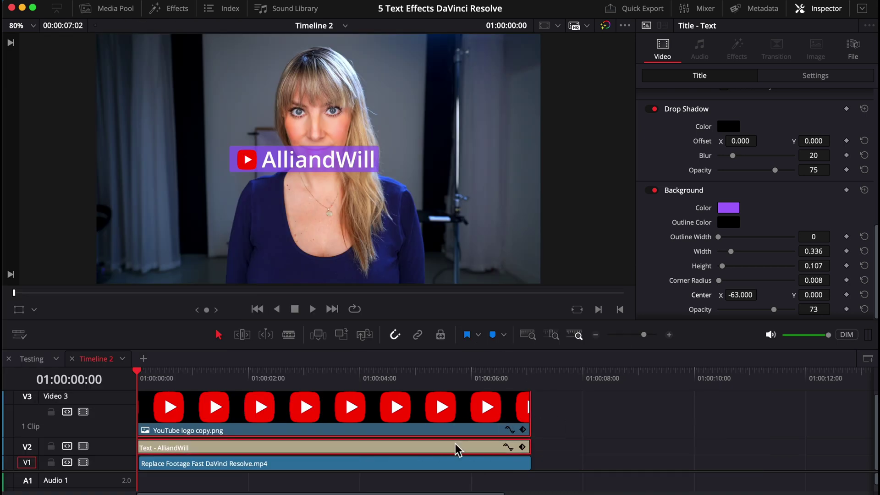
- Combine logo and title into compound clip AlliandWillTitle positioned at X -472, Y -382
right_click(456, 449)
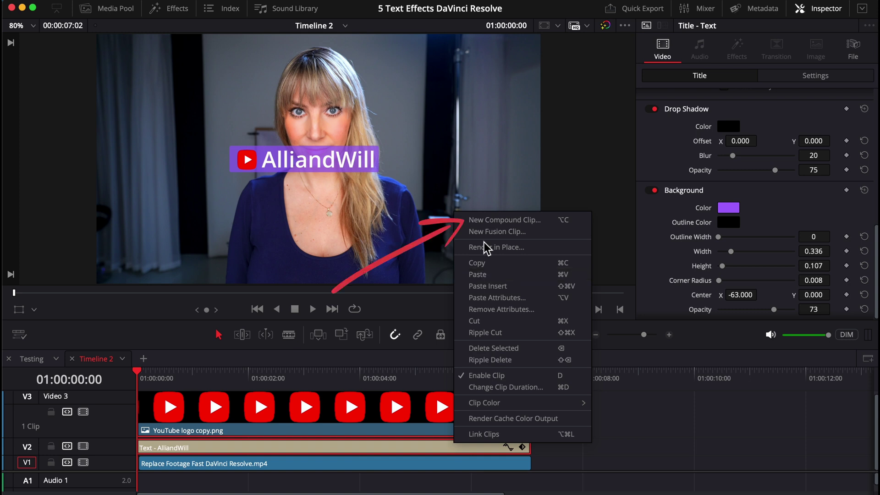
click(486, 220)
text(AlliandWill)
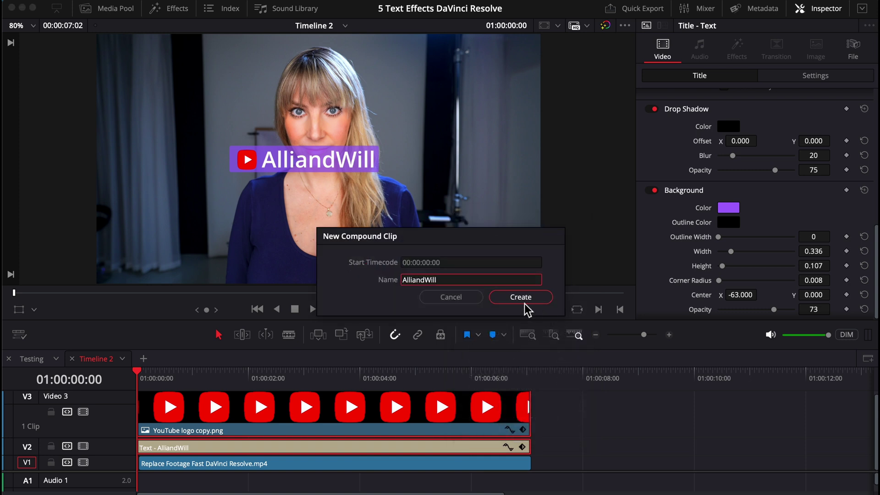
click(520, 297)
mouse_move(814, 104)
mouse_down()
mouse_move(802, 104)
mouse_move(834, 103)
mouse_move(821, 104)
mouse_up()
drag(741, 104, 693, 104)
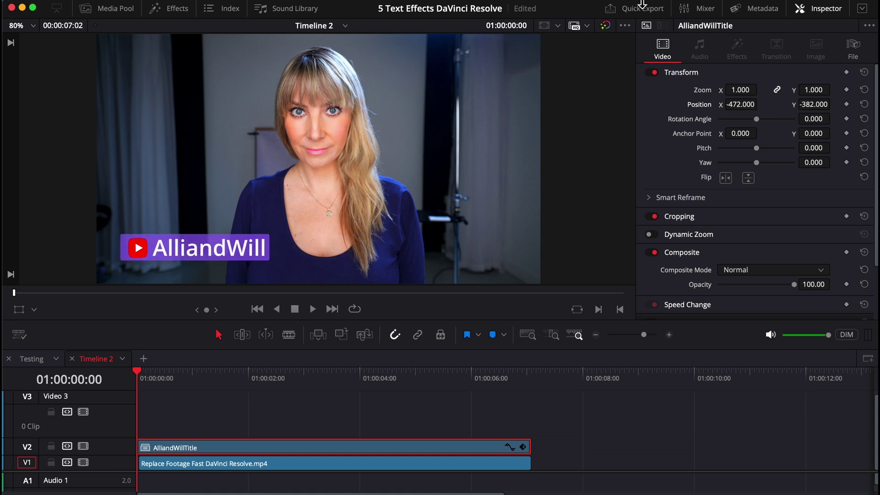
- Using the title-safe guide, nudge AlliandWillTitle to X -477, Y -422 in the lower-left corner
click(558, 27)
click(526, 173)
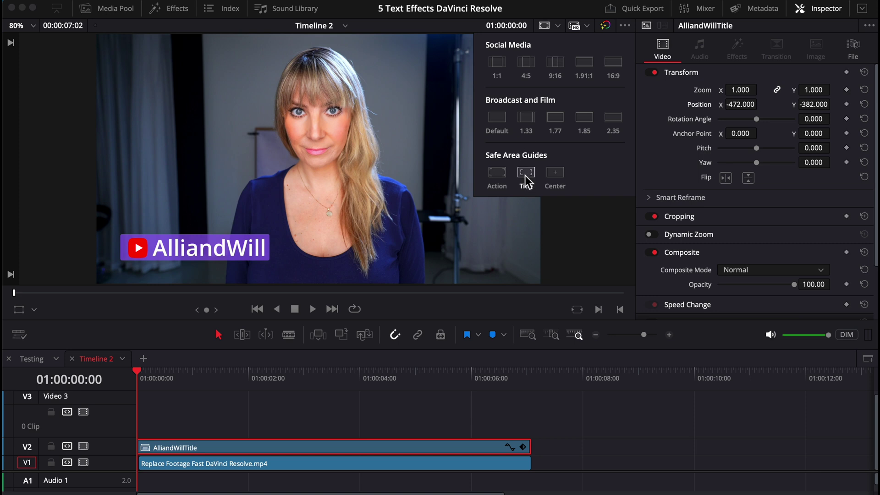
mouse_move(814, 104)
mouse_down()
mouse_move(834, 103)
mouse_move(750, 105)
mouse_up()
click(546, 26)
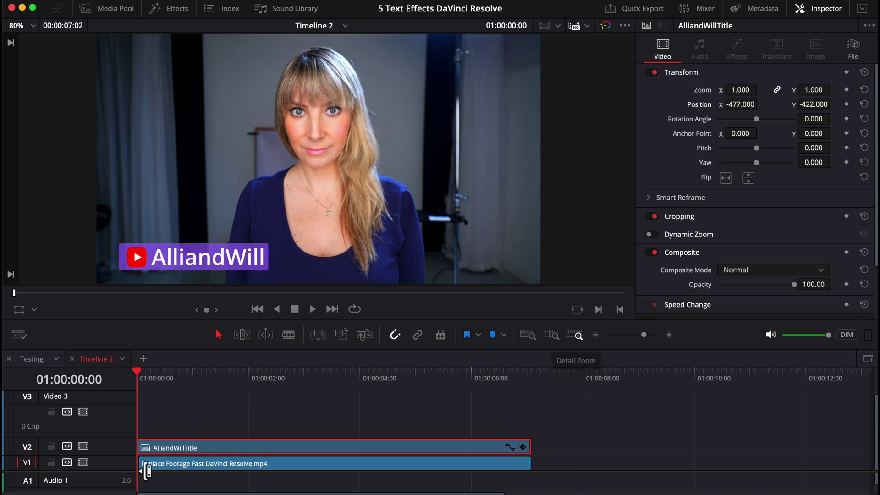
drag(177, 374, 113, 381)
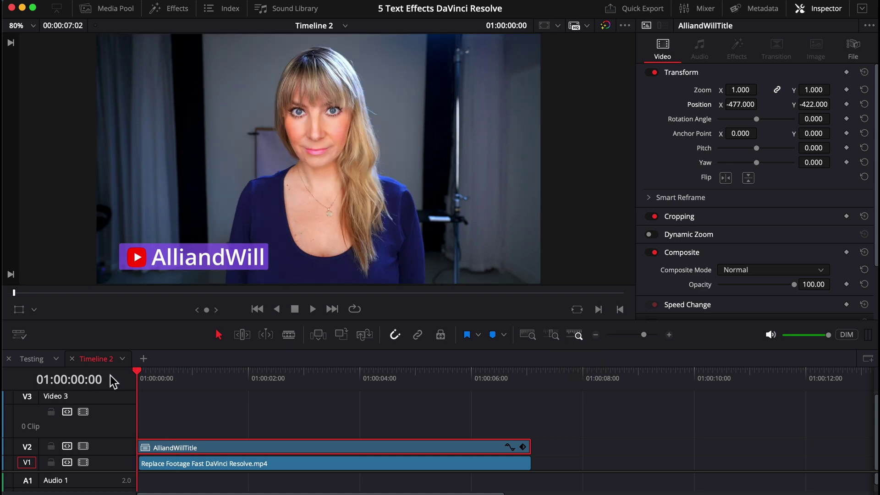
- Add the Push transition to the start of AlliandWillTitle and preview the slide-in
click(172, 8)
click(194, 25)
text(tex)
key(BackSpace)
key(BackSpace)
key(BackSpace)
text(push)
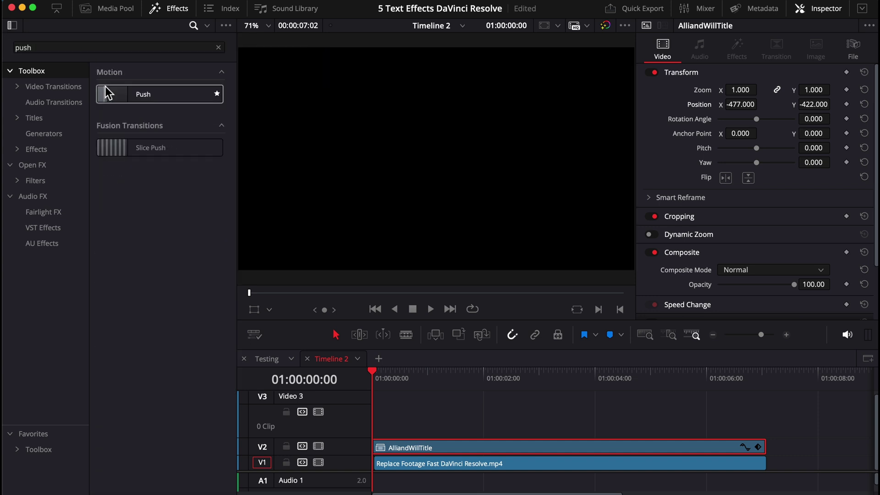
drag(151, 95, 381, 448)
key(space)
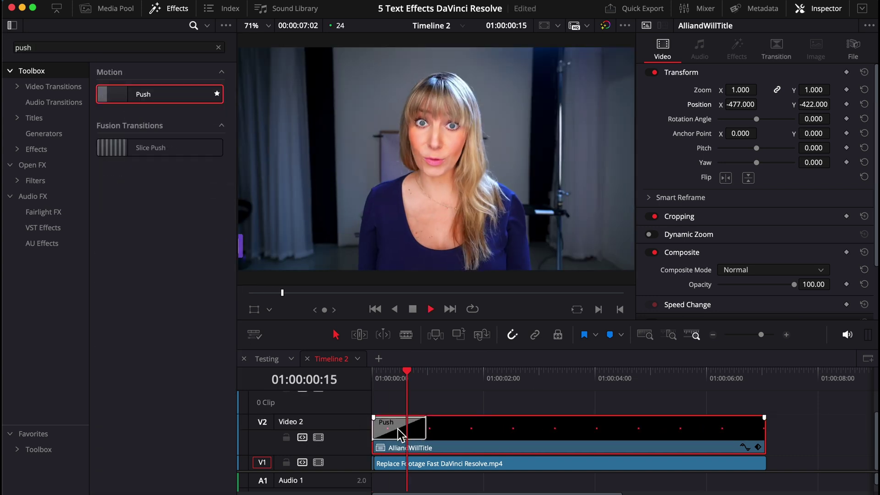
key(space)
drag(395, 377, 417, 377)
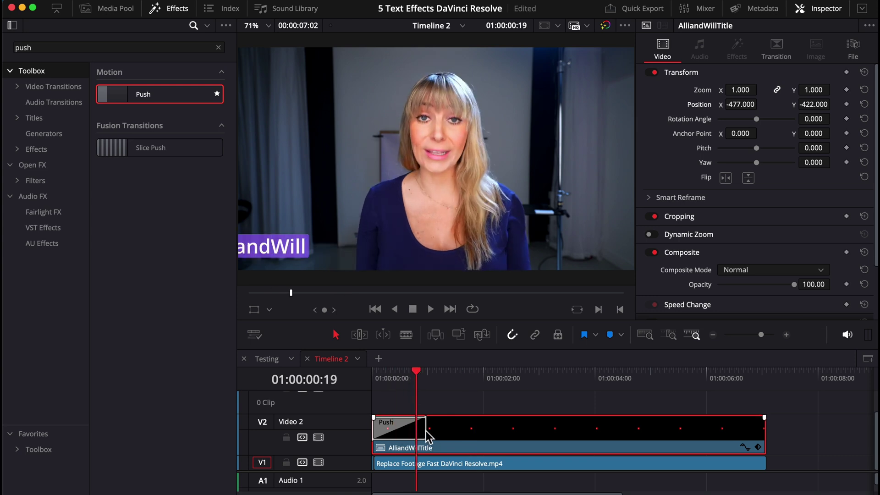
- Trim the Push transition to 13 frames and give it 0.115 motion blur
drag(427, 431, 397, 430)
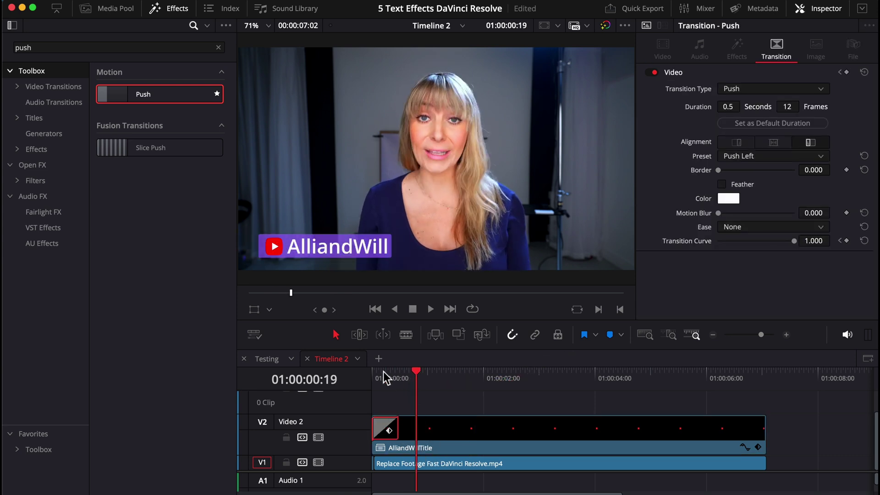
click(384, 375)
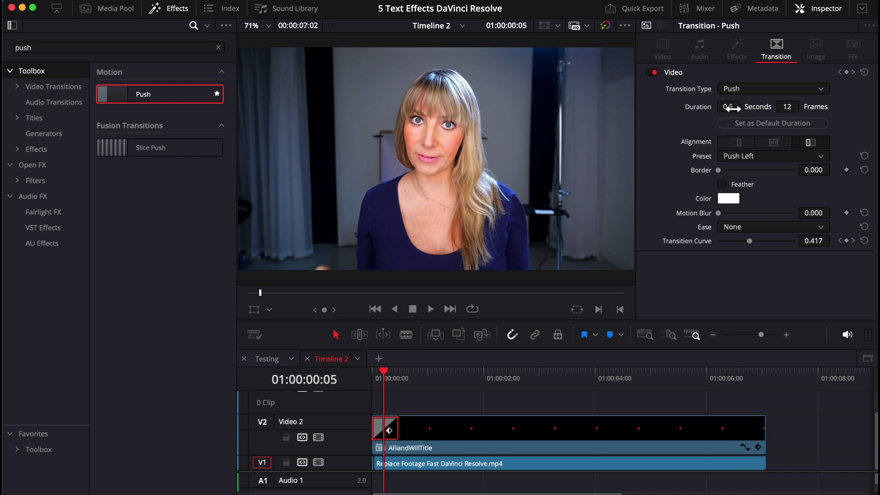
key(period)
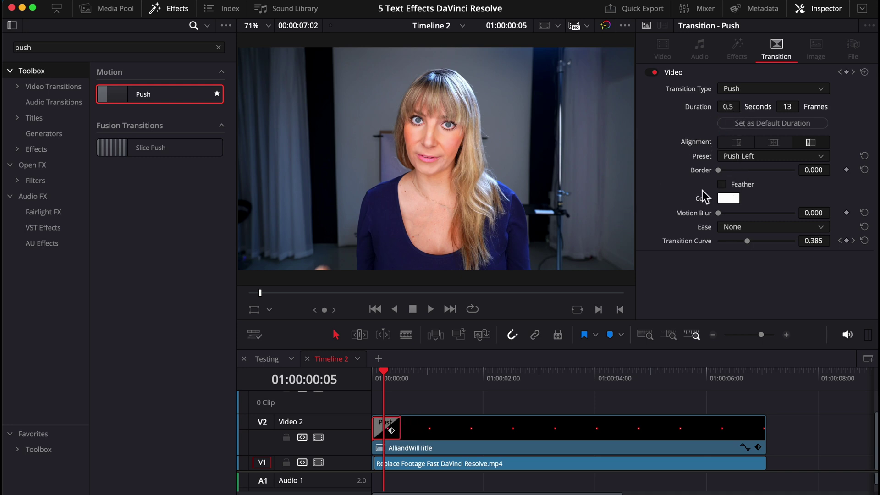
drag(719, 213, 728, 214)
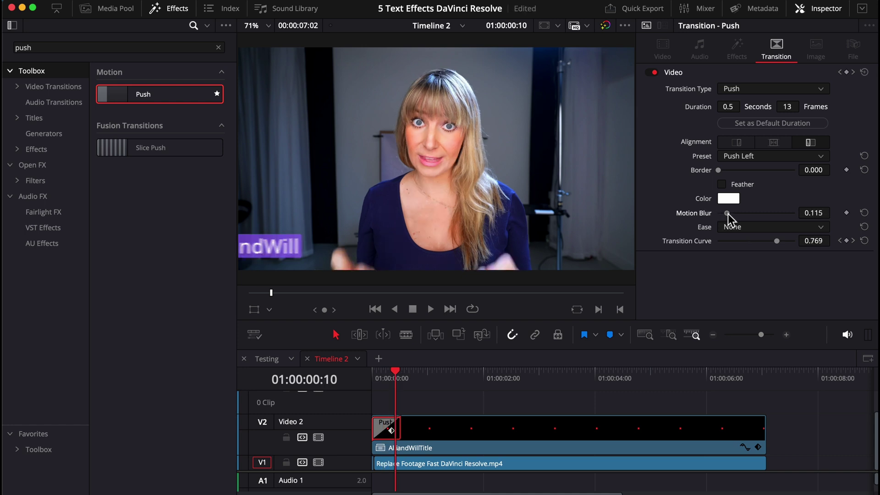
click(377, 383)
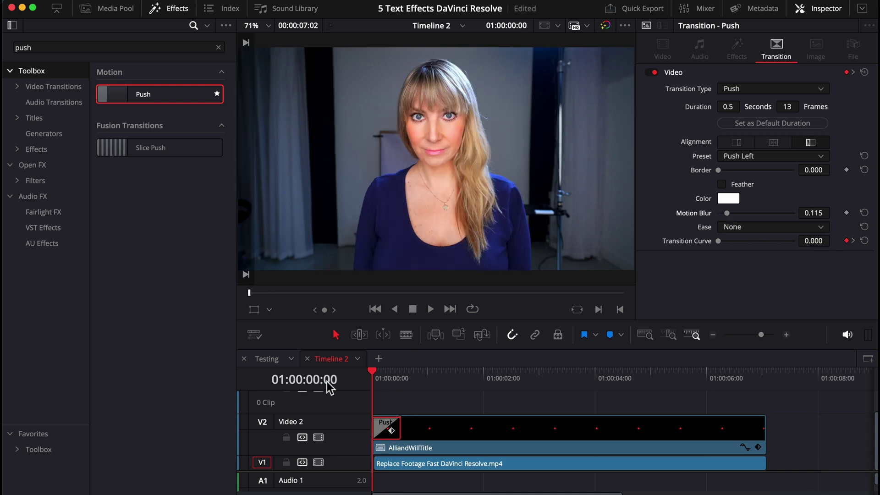
key(space)
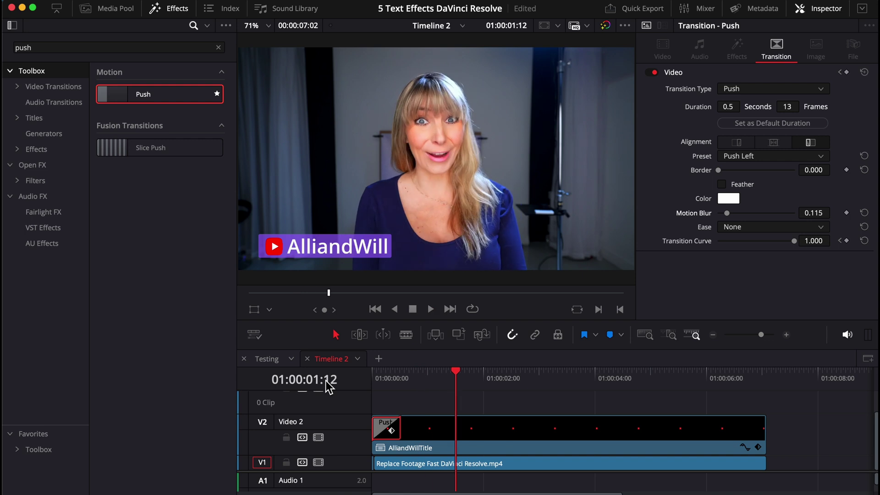
click(373, 383)
key(space)
click(756, 227)
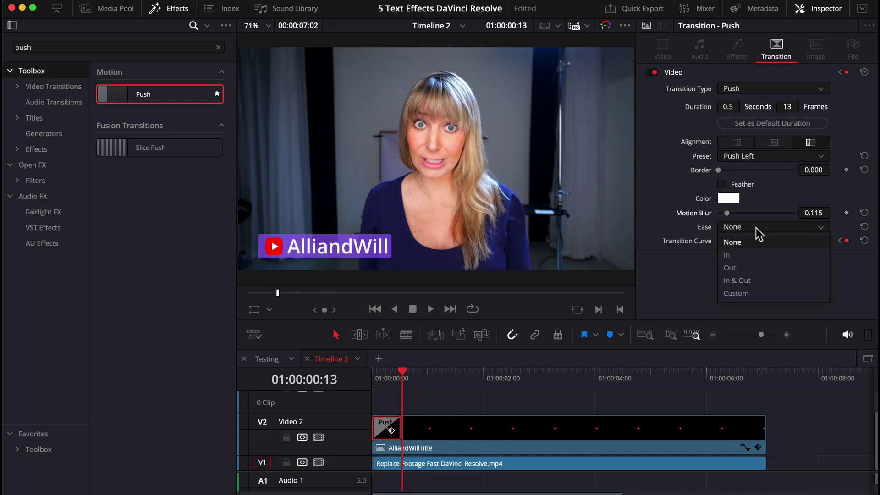
- Set the opening Push to ease in and add a Push transition at the title's end
click(734, 256)
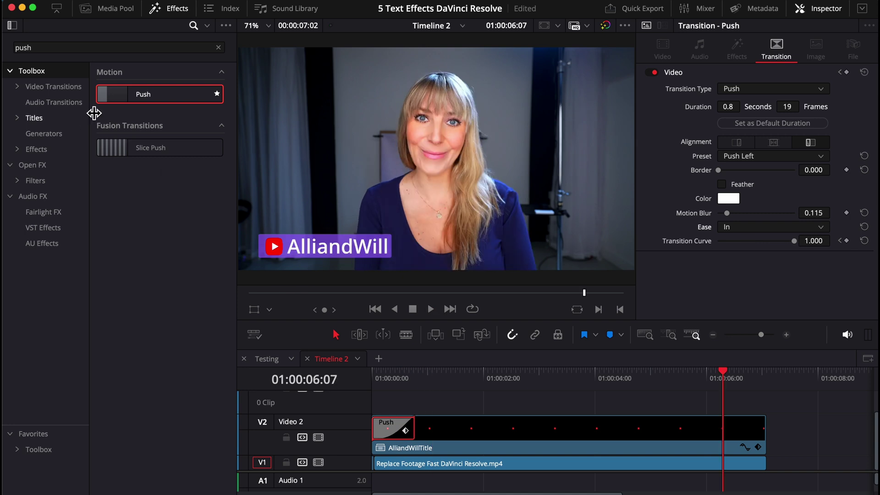
drag(118, 101, 754, 441)
click(710, 379)
key(space)
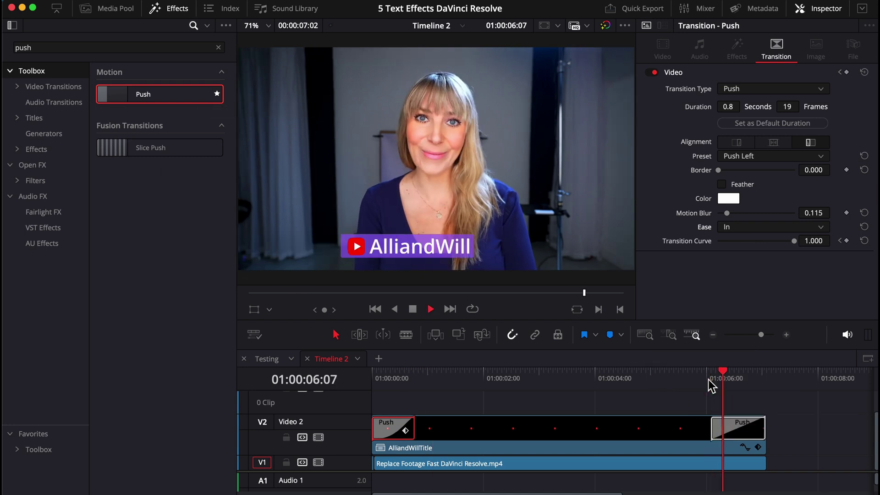
click(719, 380)
- Set the ending transition to Push Right with ease out and slight motion blur
click(738, 429)
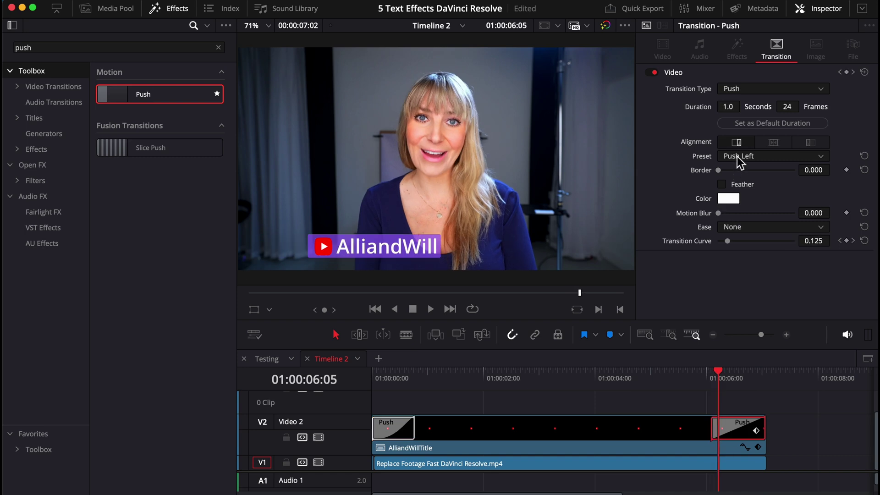
click(737, 156)
click(738, 179)
click(731, 228)
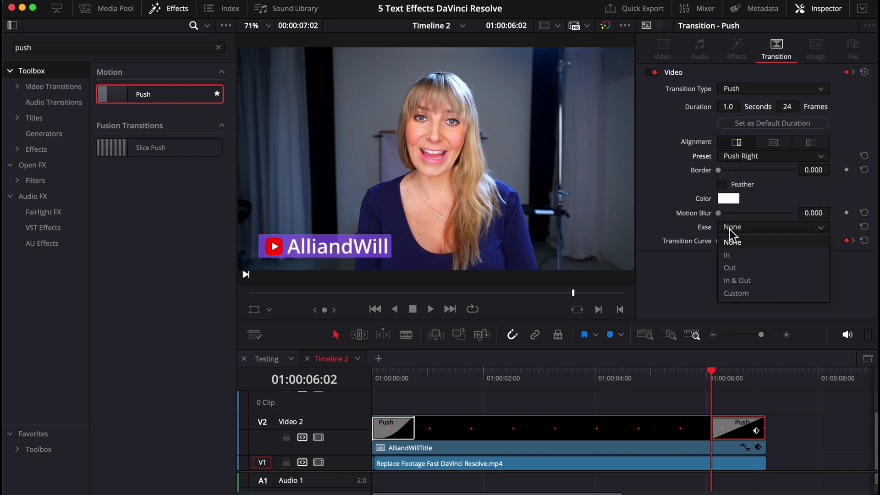
click(731, 268)
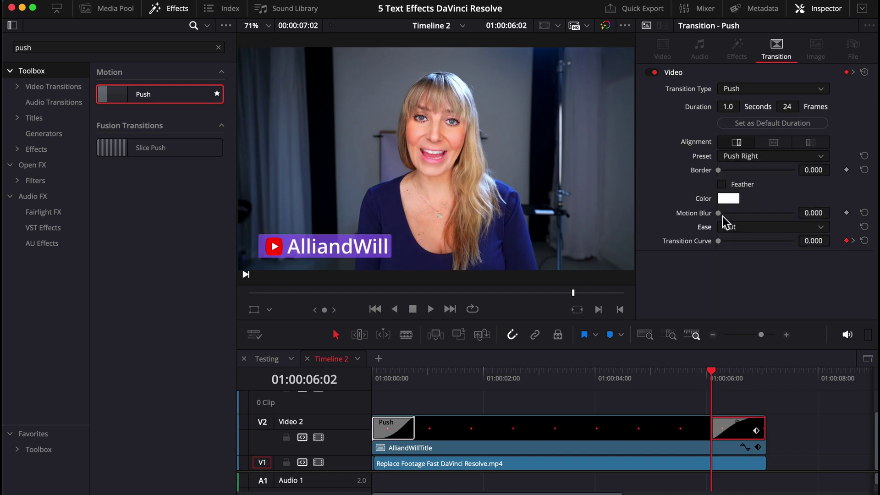
drag(722, 215, 728, 213)
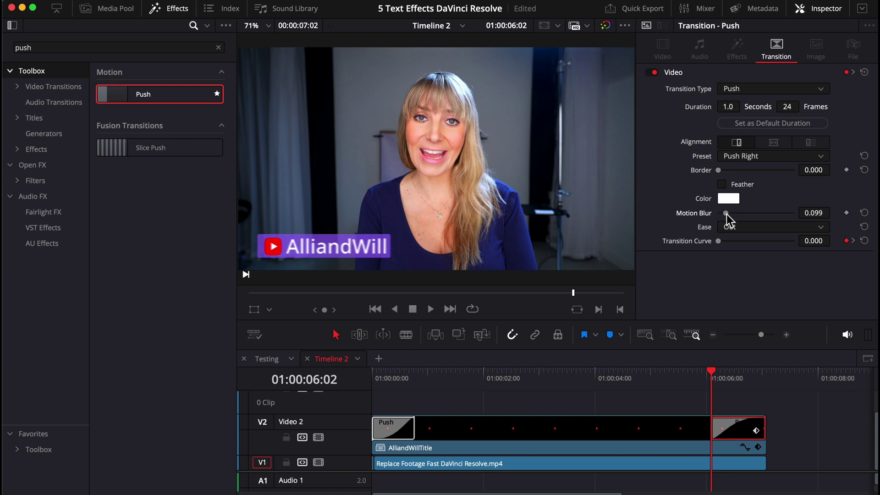
click(690, 377)
key(space)
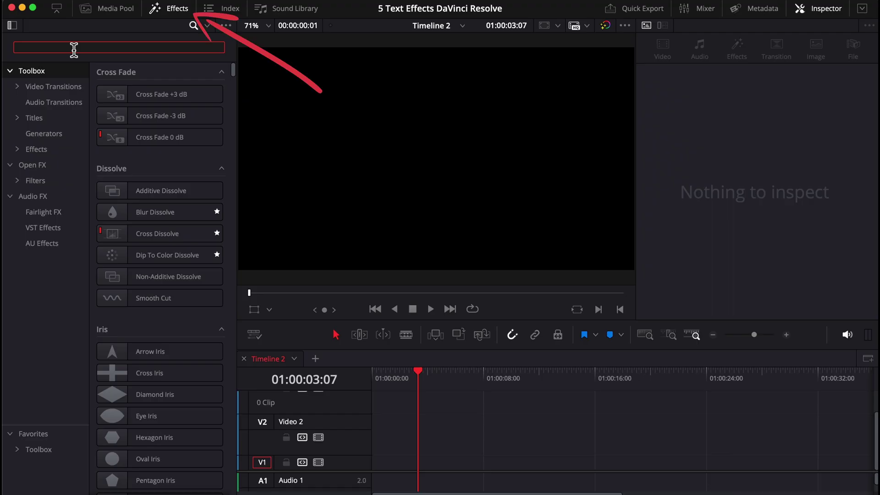
- Add the Neon Flicker title to V1 and change its text from SAMPLE to FLICKER
text(flick)
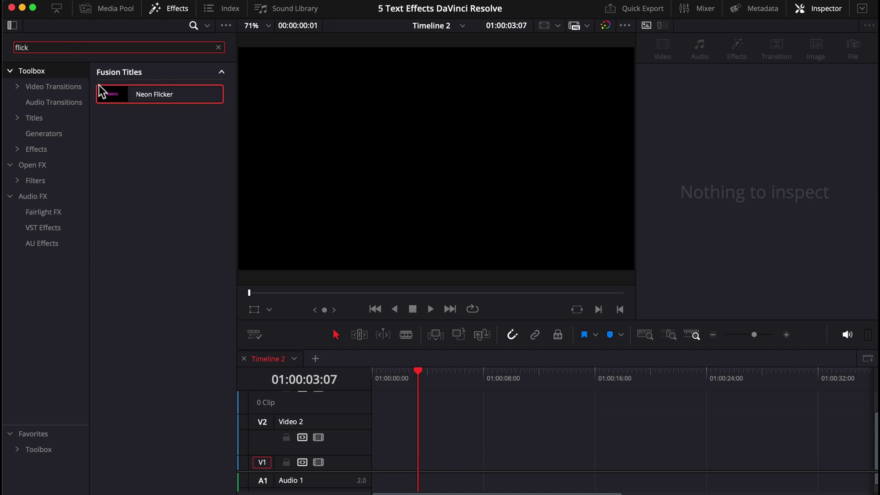
drag(116, 100, 400, 470)
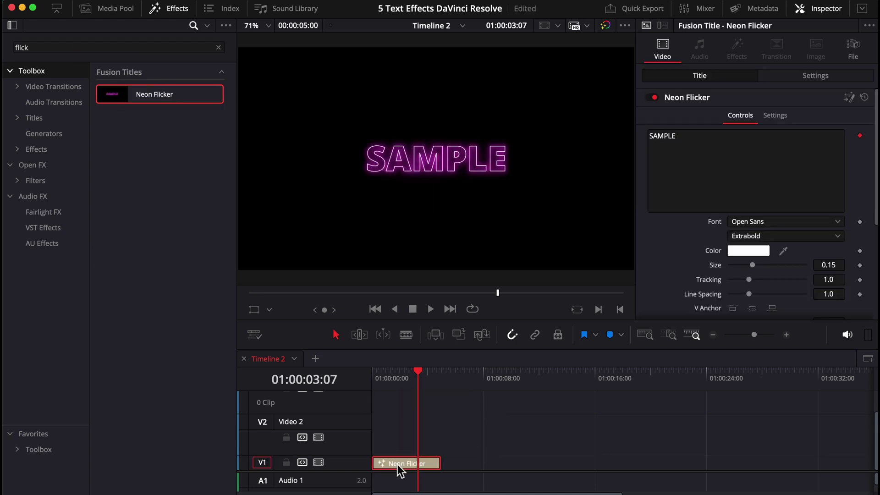
click(711, 170)
key(super+a)
text(FLIC)
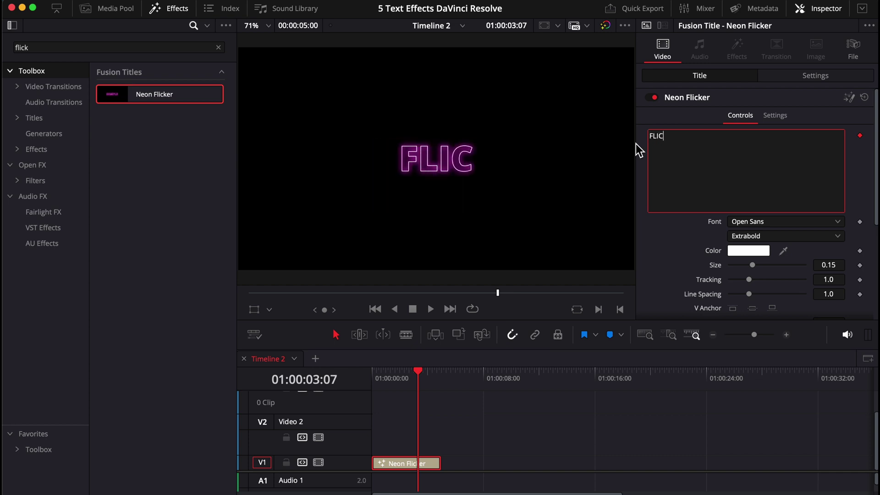
text(KER)
- Set FLICKER's font to Impact and its size to 0.2953
click(741, 221)
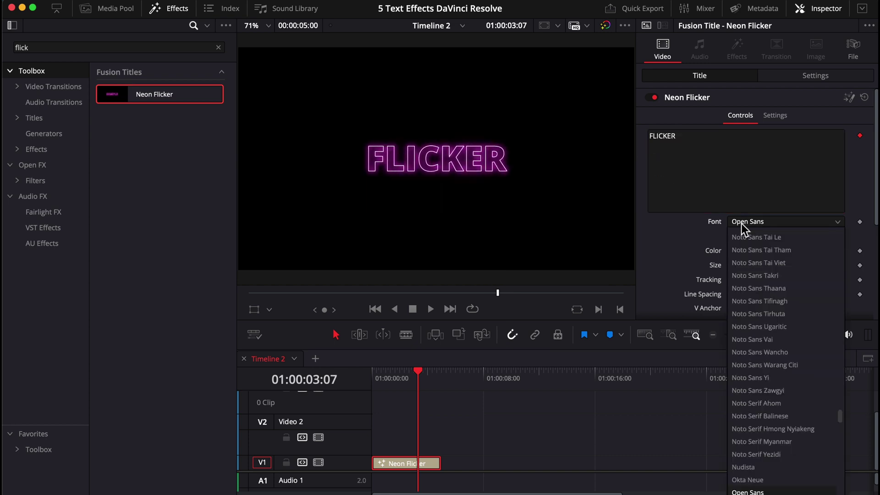
text(imp)
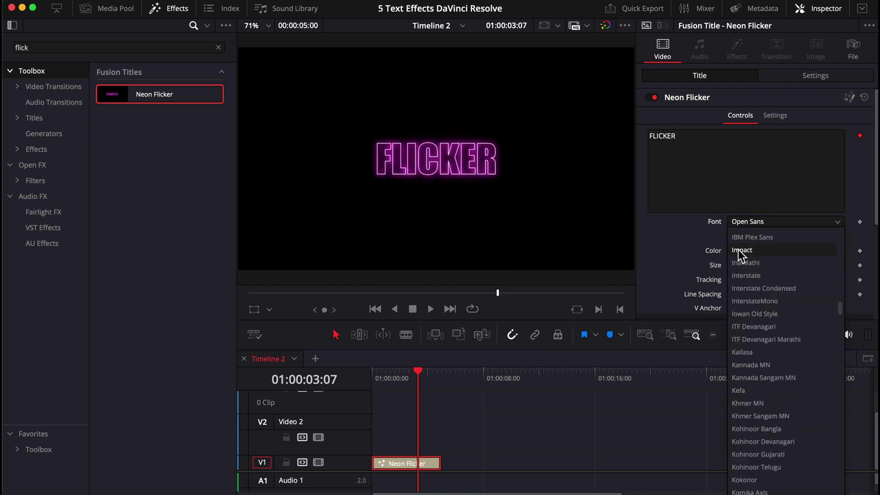
click(739, 250)
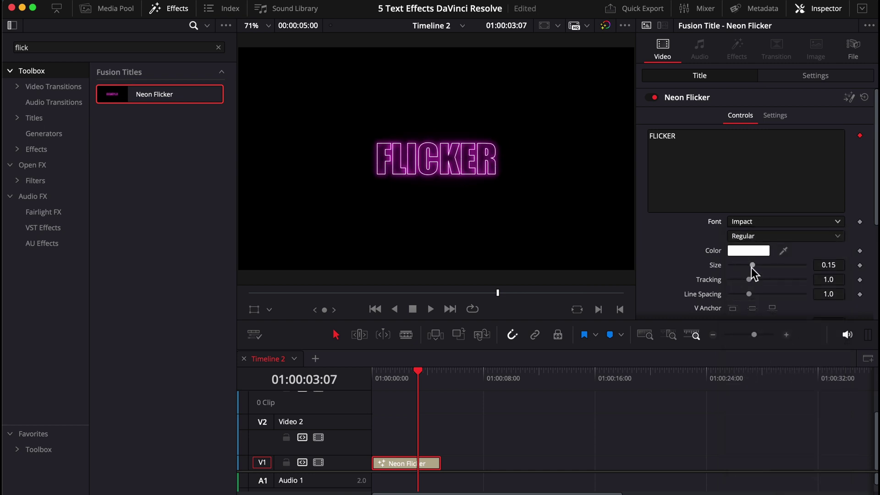
drag(752, 266, 775, 265)
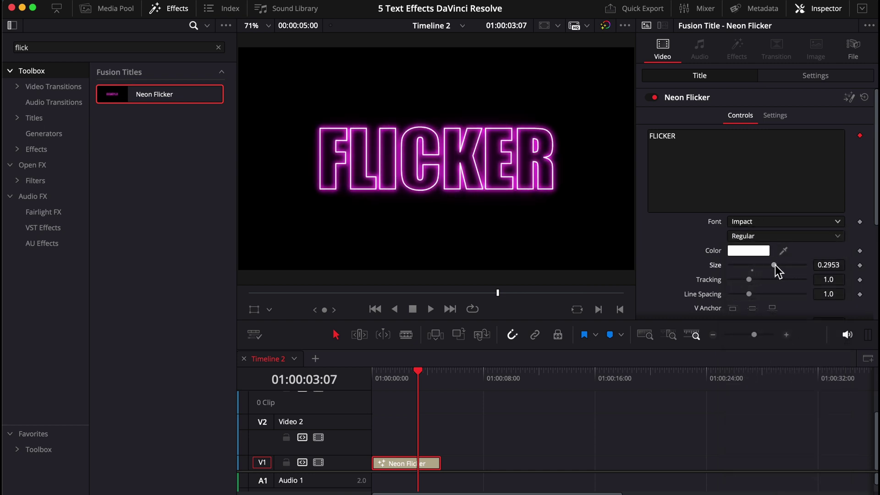
click(412, 378)
scroll(644, 266, down, 5)
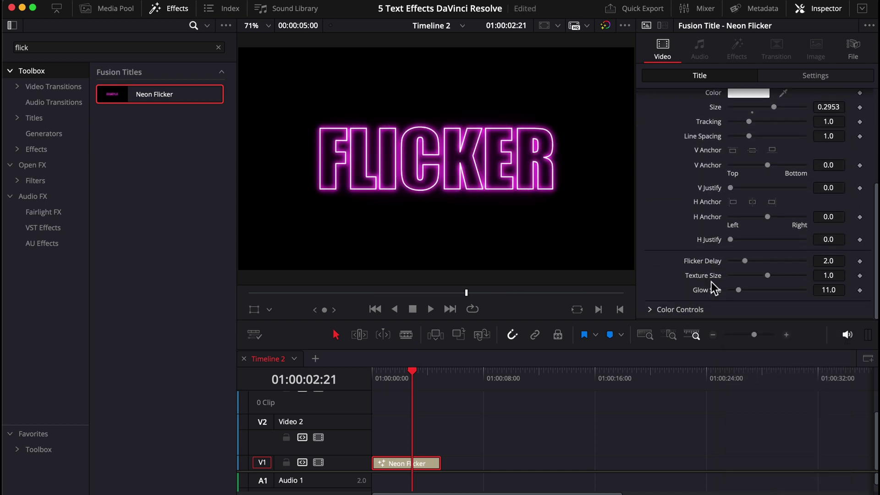
- Widen FLICKER's glow and lengthen its flicker delay, previewing each change
mouse_move(738, 291)
mouse_down()
mouse_move(815, 294)
mouse_move(735, 295)
mouse_move(748, 298)
mouse_up()
key(Home)
key(space)
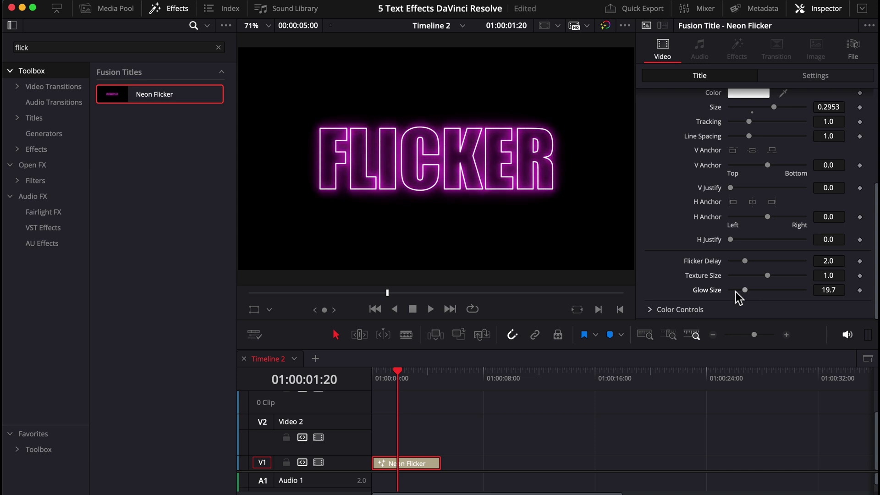
drag(406, 378, 358, 378)
key(space)
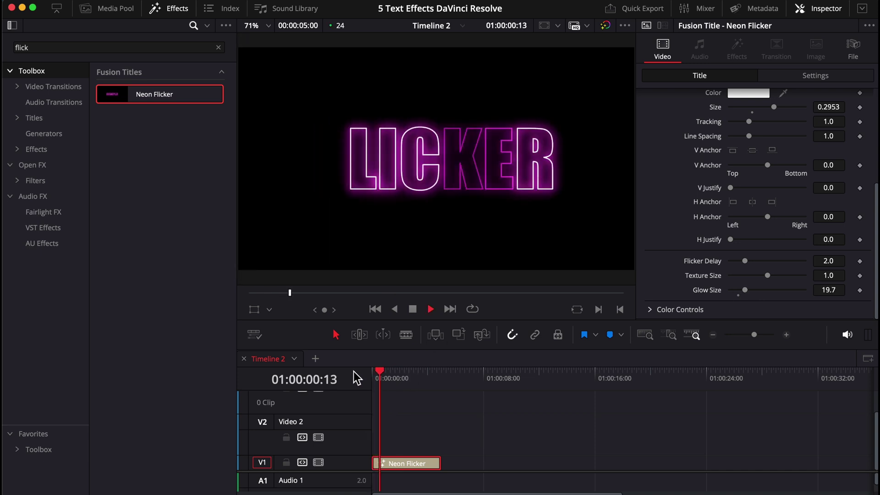
key(space)
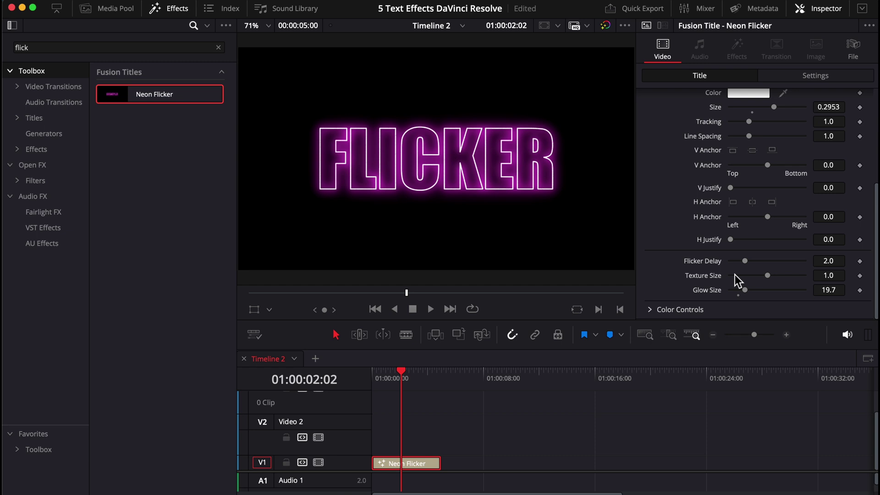
drag(745, 261, 764, 265)
key(Home)
key(space)
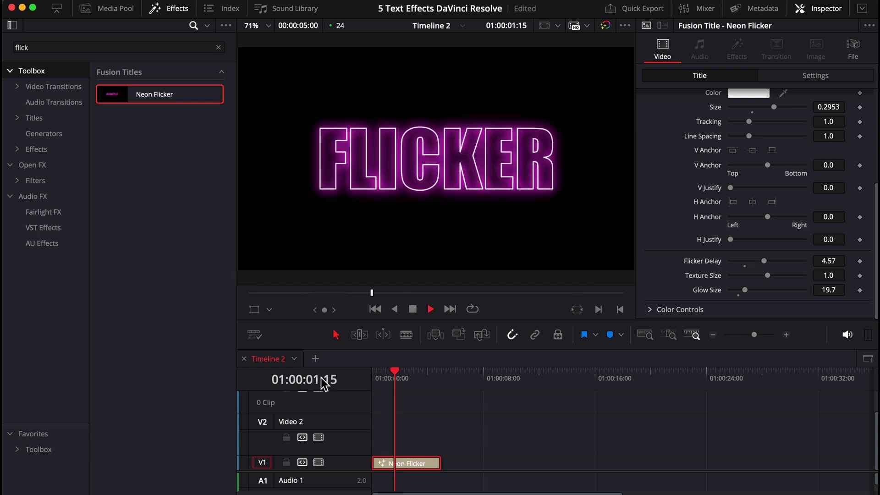
key(space)
- Change FLICKER's text colour to light blue and expand the Color Controls section
scroll(649, 178, up, 2)
scroll(649, 178, up, 3)
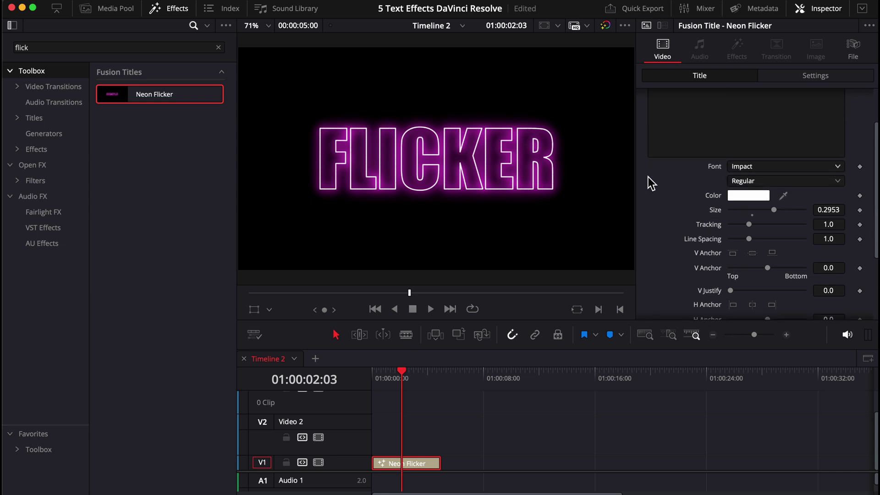
click(742, 198)
drag(596, 205, 502, 190)
click(592, 281)
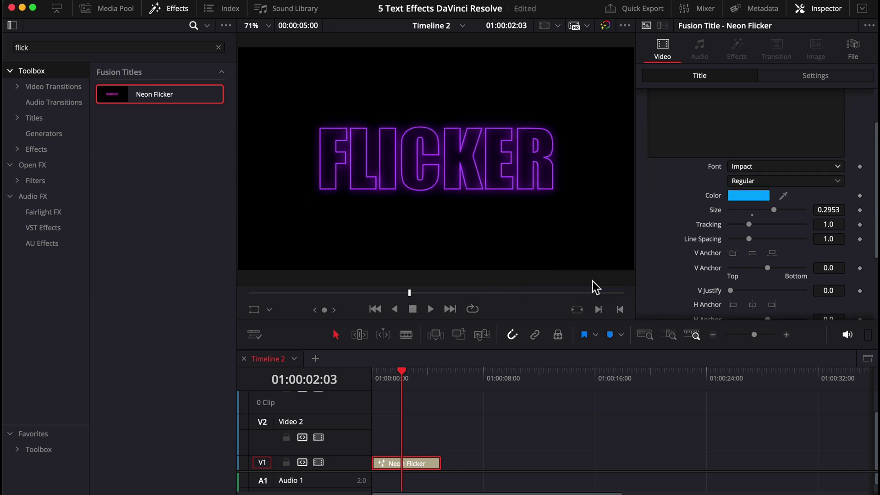
scroll(659, 257, down, 5)
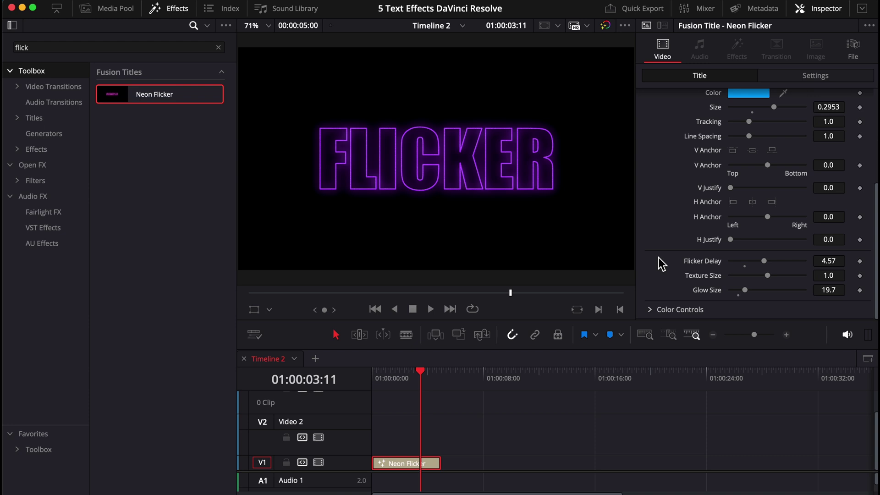
scroll(658, 257, up, 1)
scroll(659, 258, down, 1)
click(654, 310)
scroll(654, 294, down, 3)
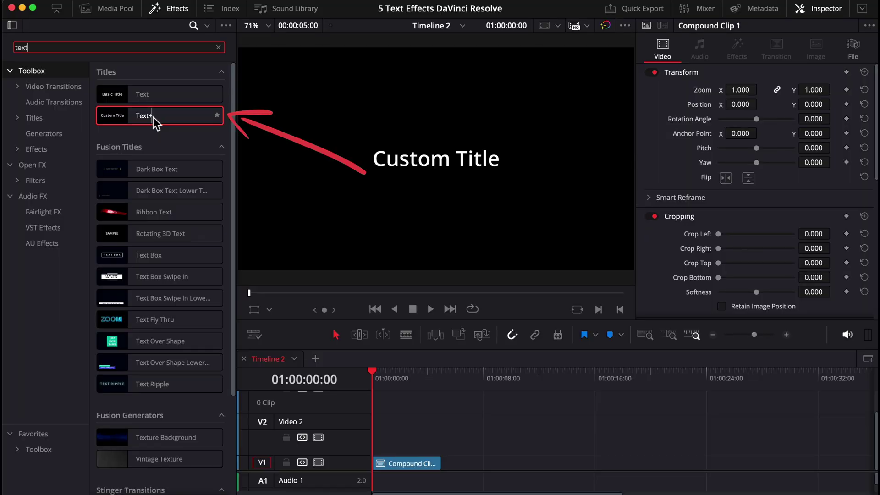
- Add a Text+ title on V2 above the coffee clip reading Welovecoffee
drag(153, 118, 367, 433)
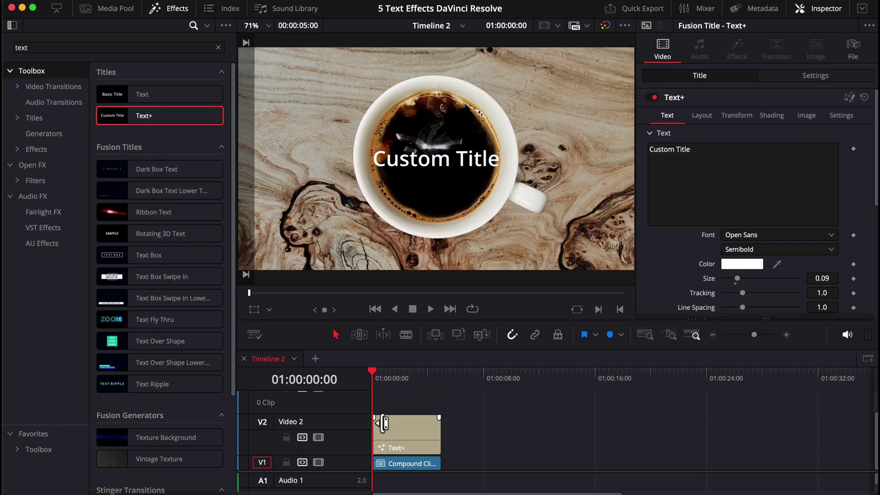
click(721, 175)
key(super+a)
text(Welovecoffee)
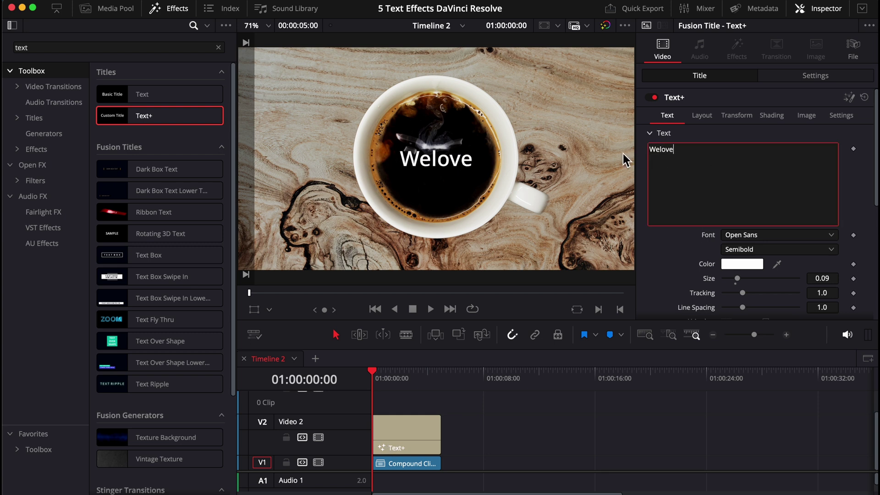
- Set the title's Layout type to Circle so the words arc above the cup
click(705, 116)
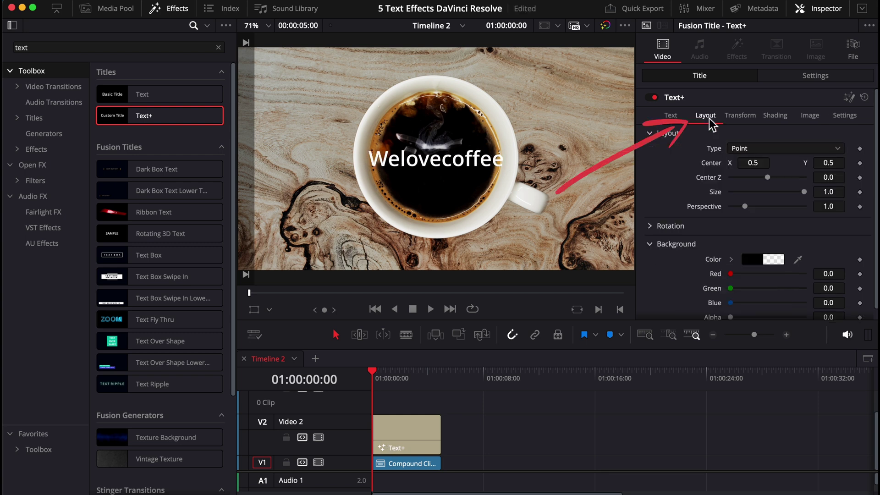
click(741, 148)
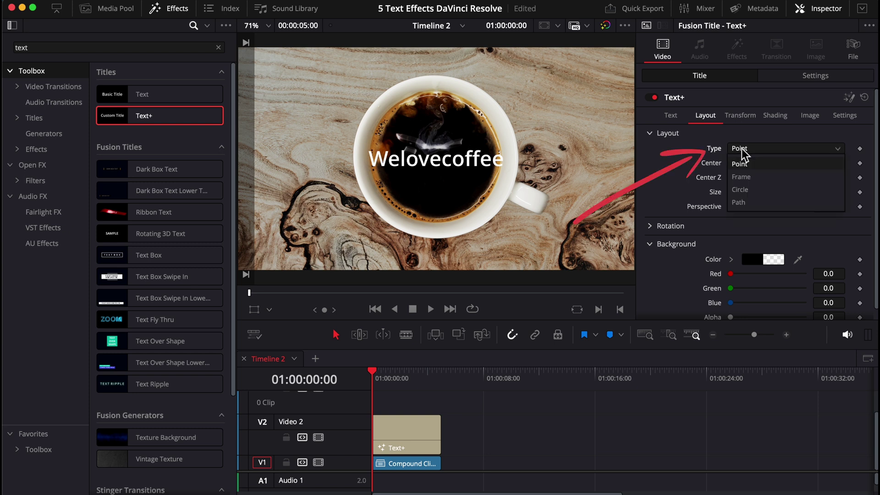
click(759, 188)
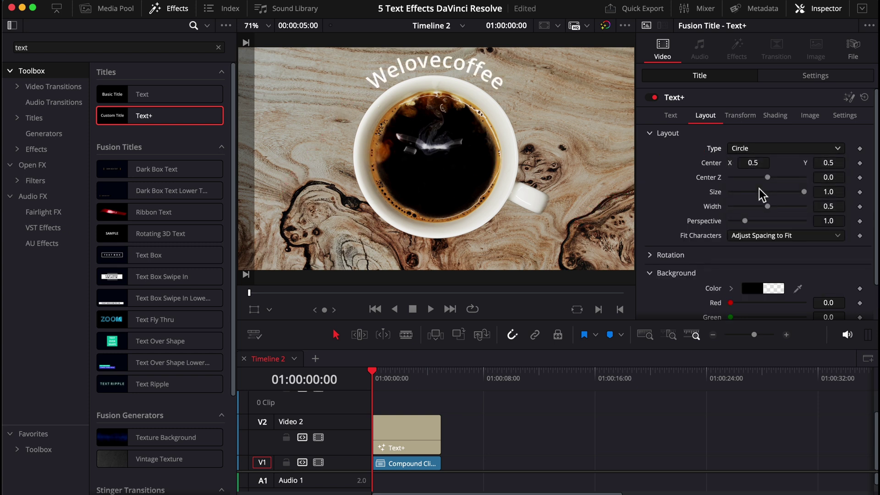
- Repeat Welovecoffee four times in the title text and raise its size to 0.0945
click(671, 115)
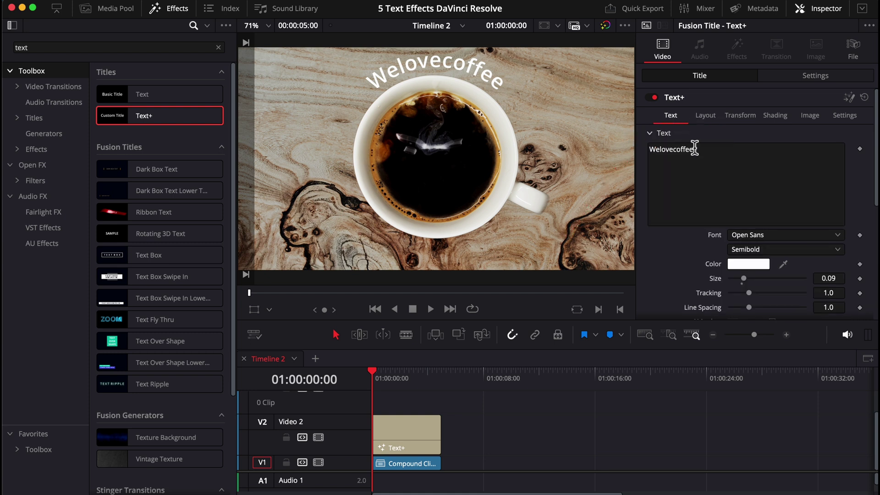
drag(694, 149, 621, 150)
key(super+c)
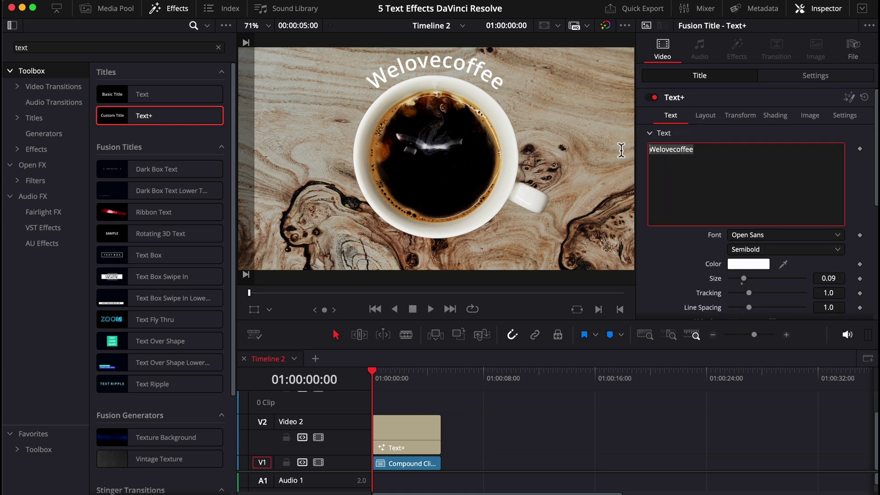
click(695, 156)
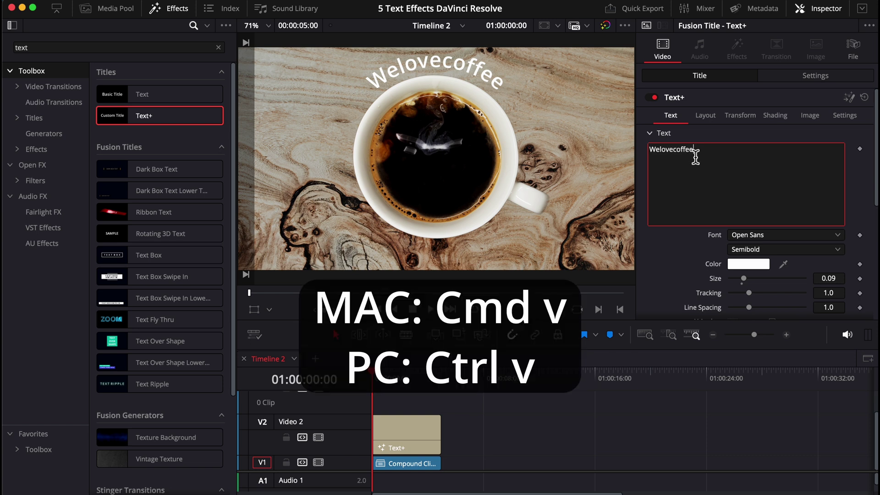
key(super+v)
key(super+v)
key(super+v)
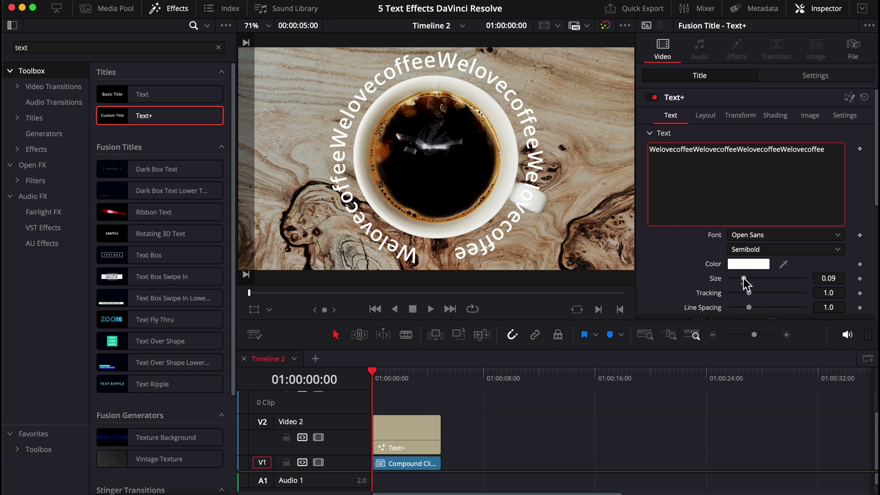
drag(745, 279, 746, 279)
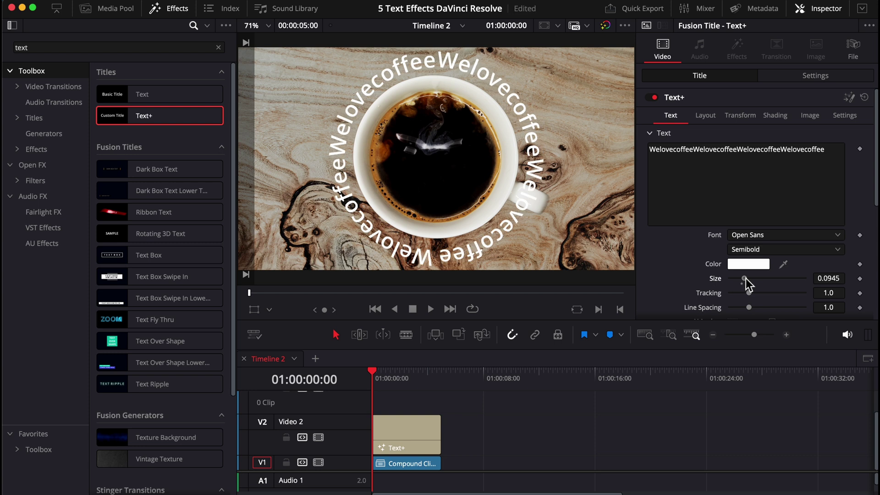
- Shrink the layout circle to 0.953, undo a trial Center Z change, and expand Rotation
click(703, 119)
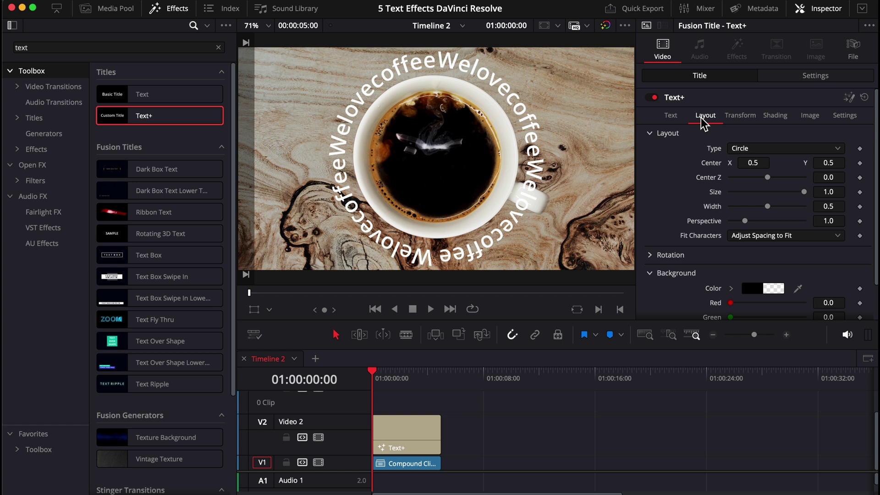
drag(804, 192, 801, 192)
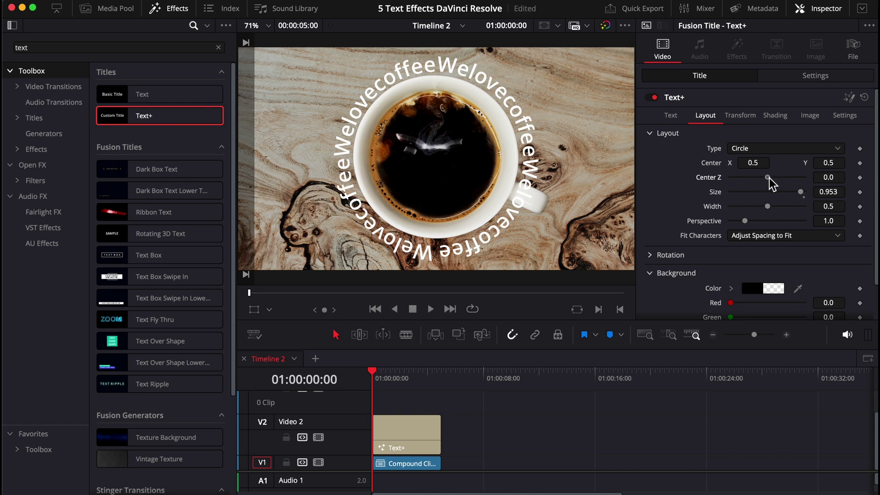
drag(769, 178, 777, 178)
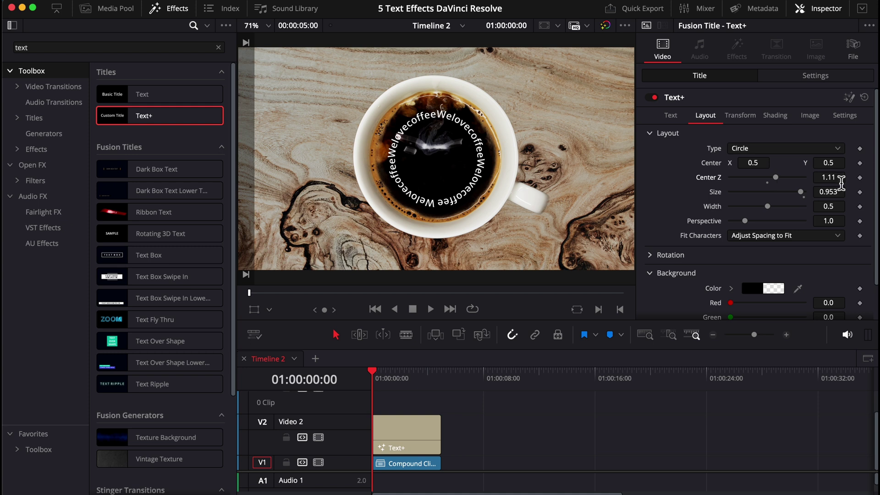
key(super+z)
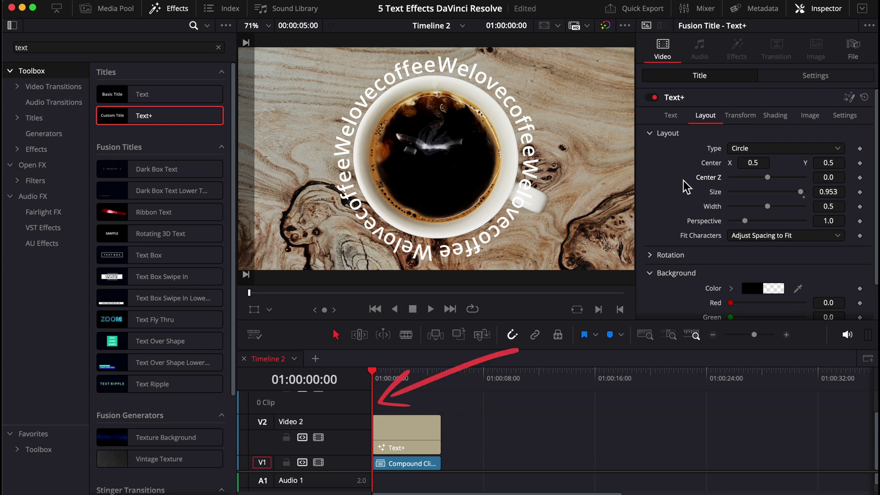
click(663, 255)
scroll(653, 274, down, 3)
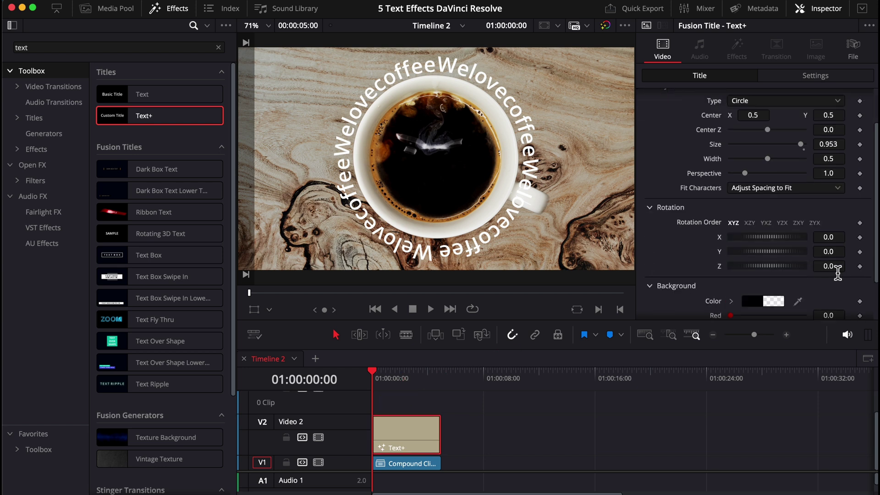
- Keyframe the circle's Z rotation at the start, turning to about -145 degrees by 5:00
click(860, 265)
drag(380, 384, 438, 385)
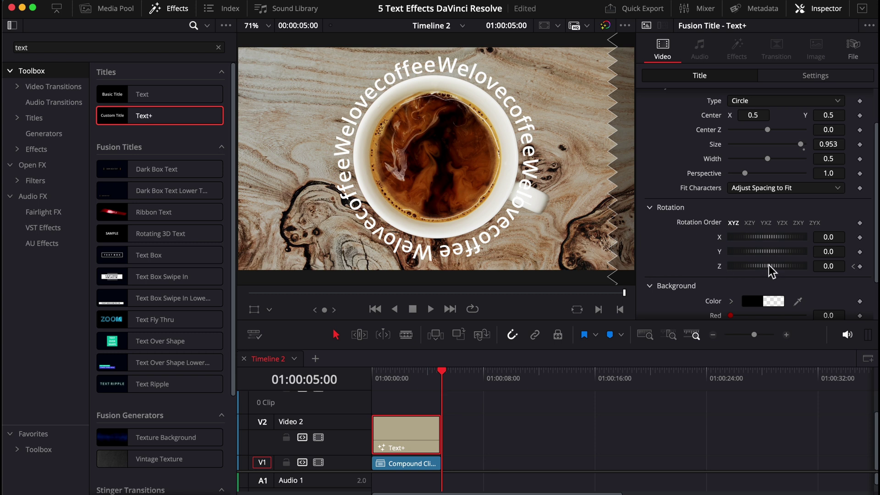
drag(769, 265, 738, 269)
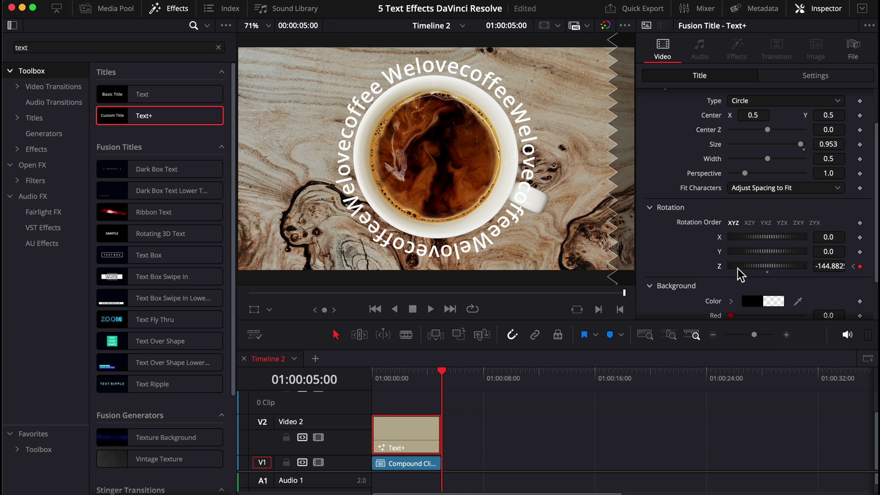
click(379, 381)
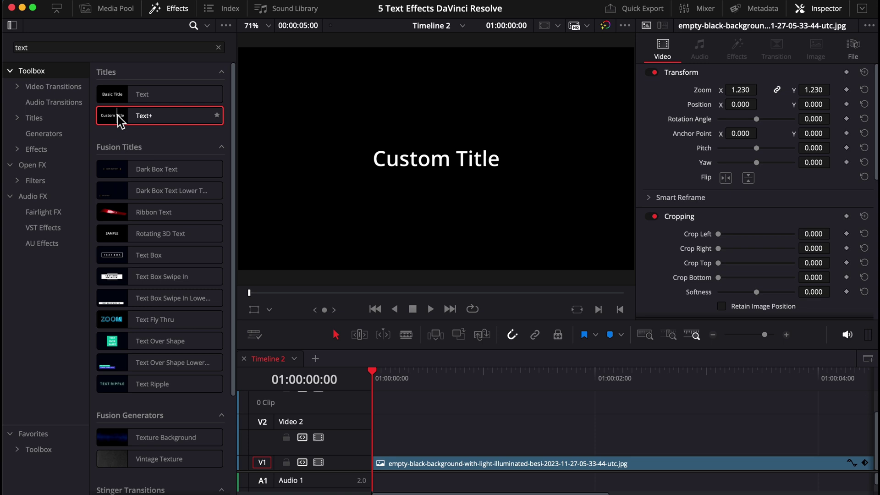
- Add a Text+ title on V2 reading POP UP TEXT in Impact at size 0.2126
drag(117, 115, 374, 445)
click(414, 378)
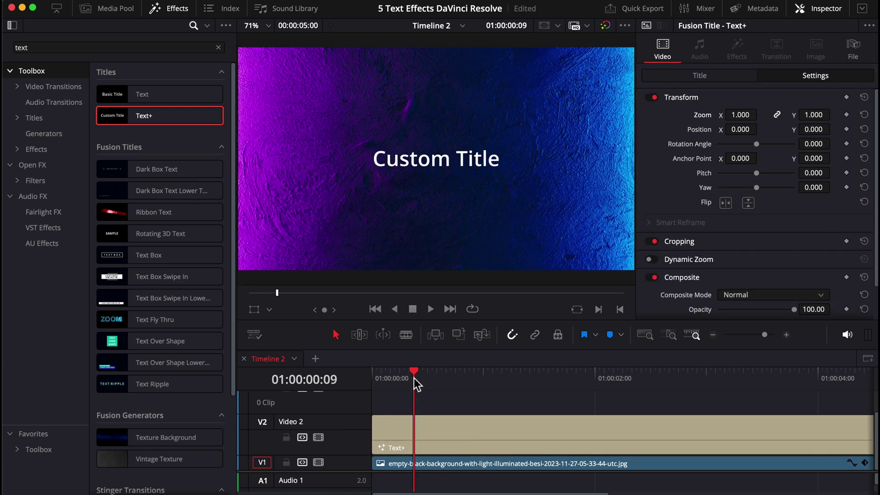
text(POP UP TE)
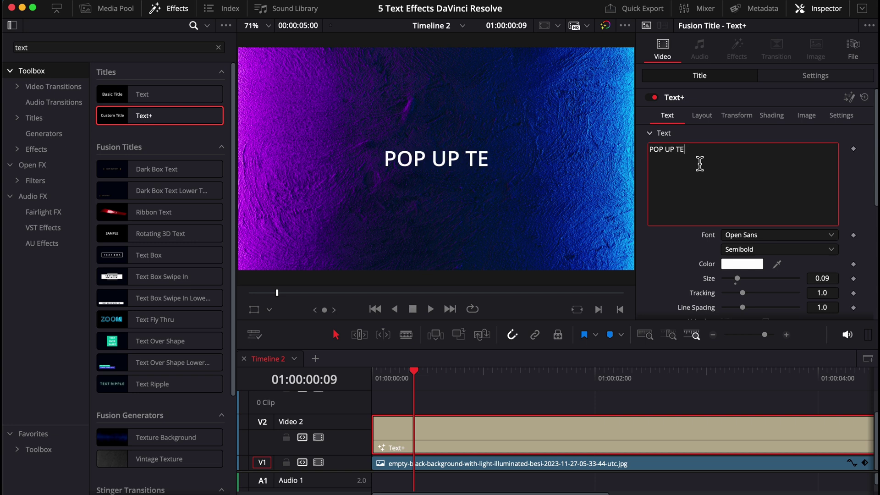
text(XT)
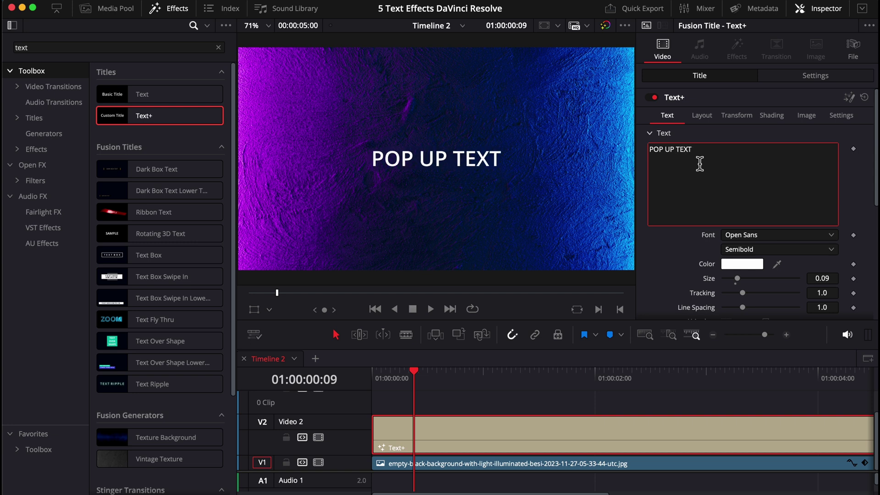
click(737, 235)
click(737, 234)
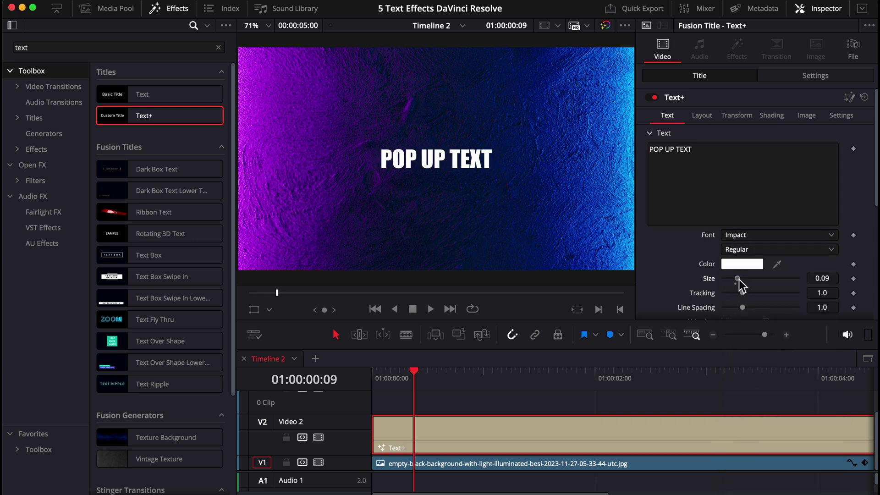
drag(737, 278, 756, 279)
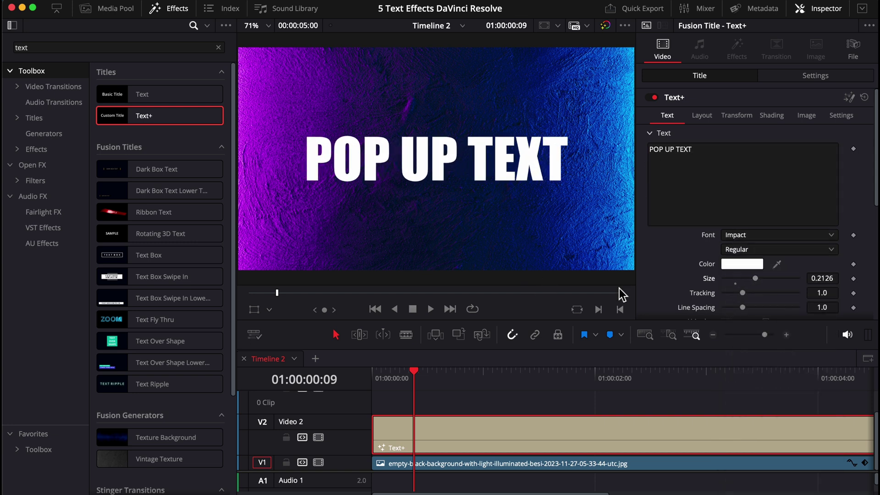
click(372, 379)
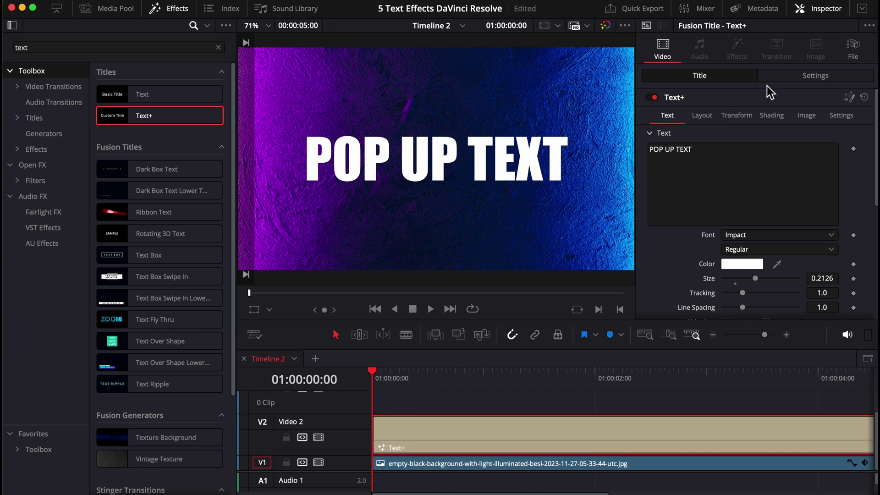
- Keyframe POP UP TEXT's zoom at 0, then 1.25 at frame 5, then 0.9 at frame 8
click(797, 79)
drag(819, 115, 820, 116)
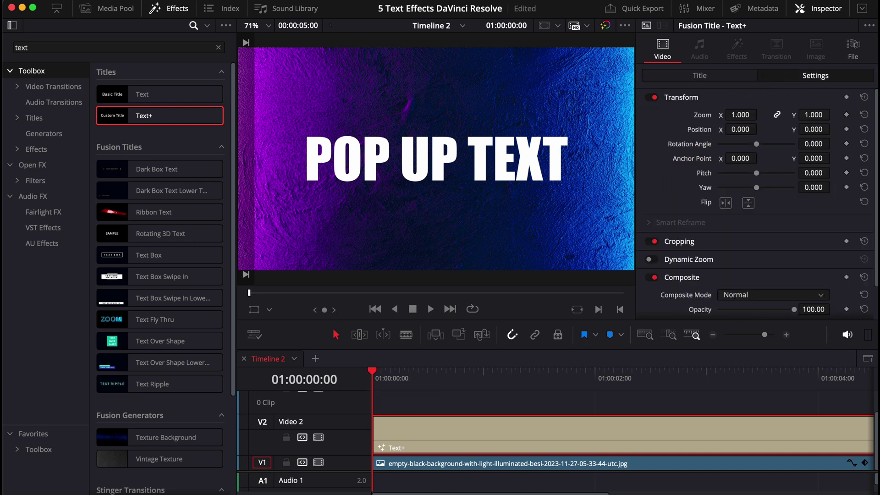
click(847, 114)
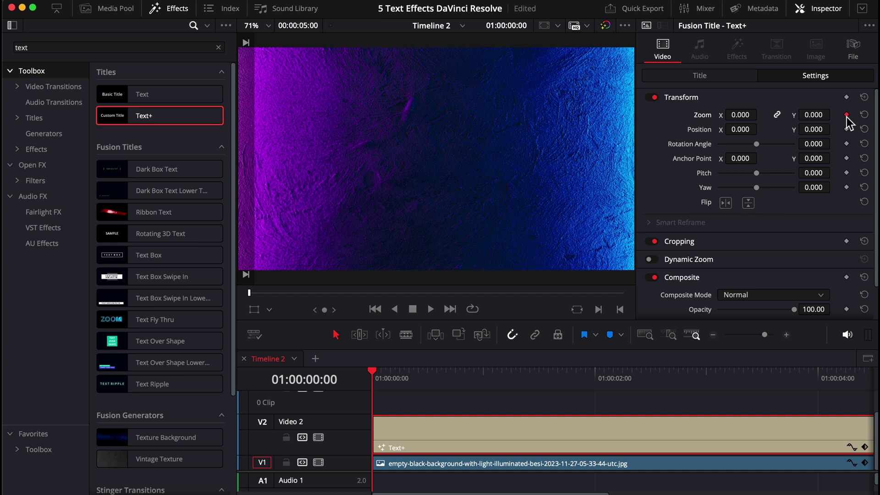
key(Right)
key(Right)
key(Right)
key(Right)
key(Right)
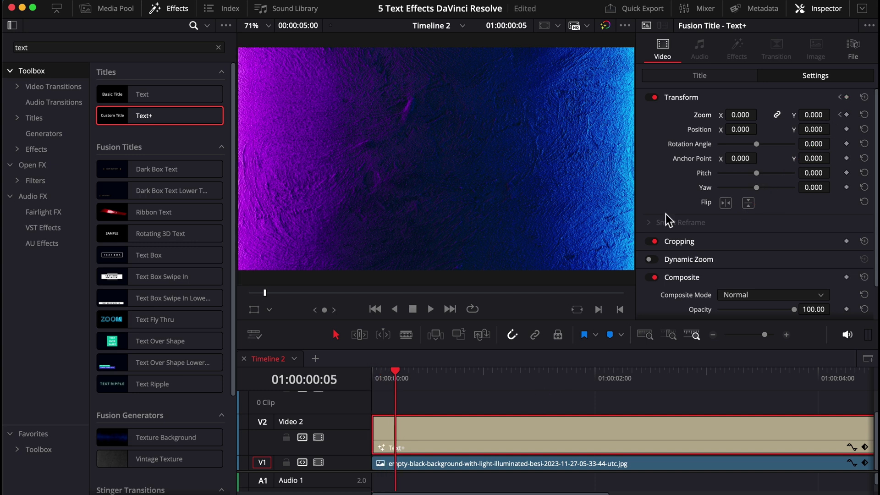
drag(741, 115, 804, 115)
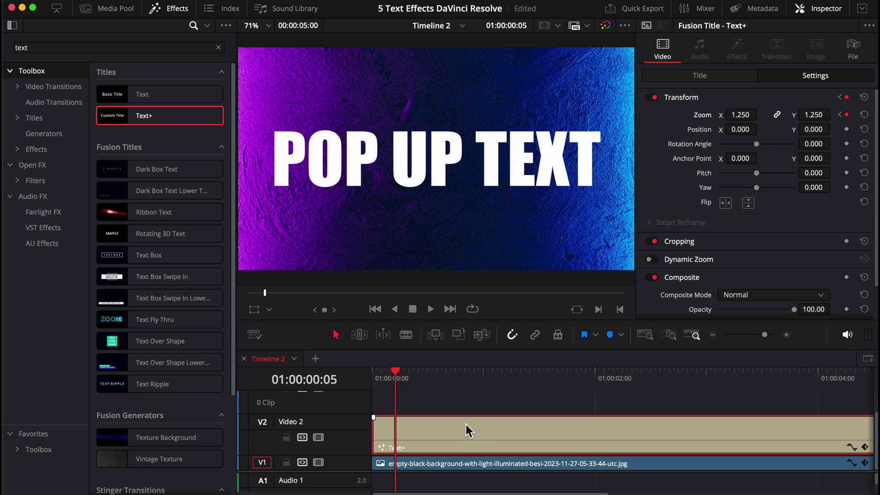
key(Right)
key(Right)
key(Right)
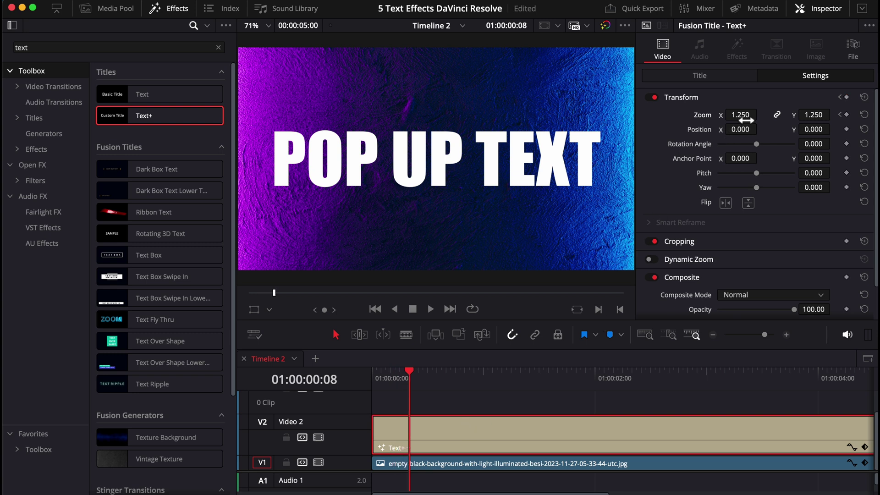
drag(745, 120, 717, 121)
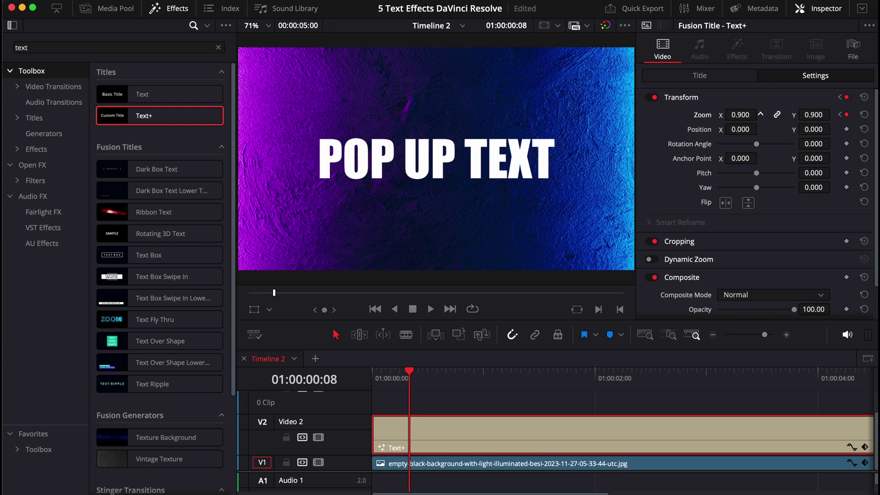
- Play the pop-up animation from the start with the Effects library hidden
key(Home)
key(space)
key(space)
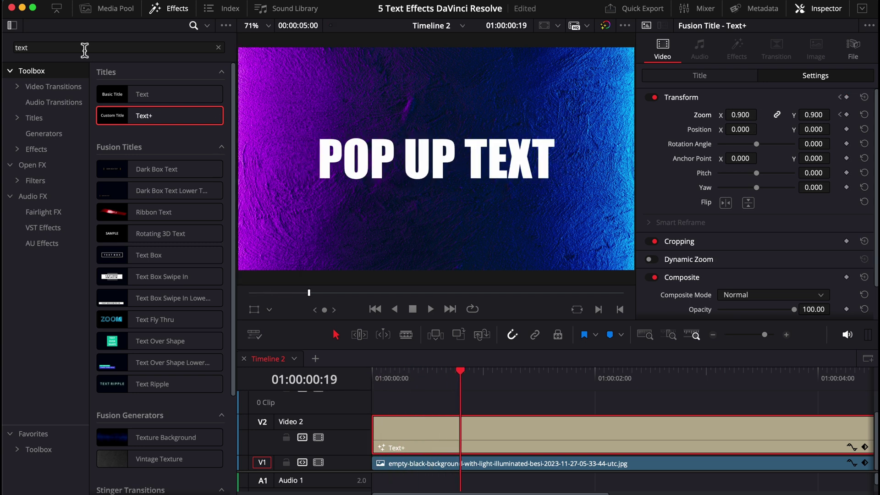
click(166, 12)
key(Home)
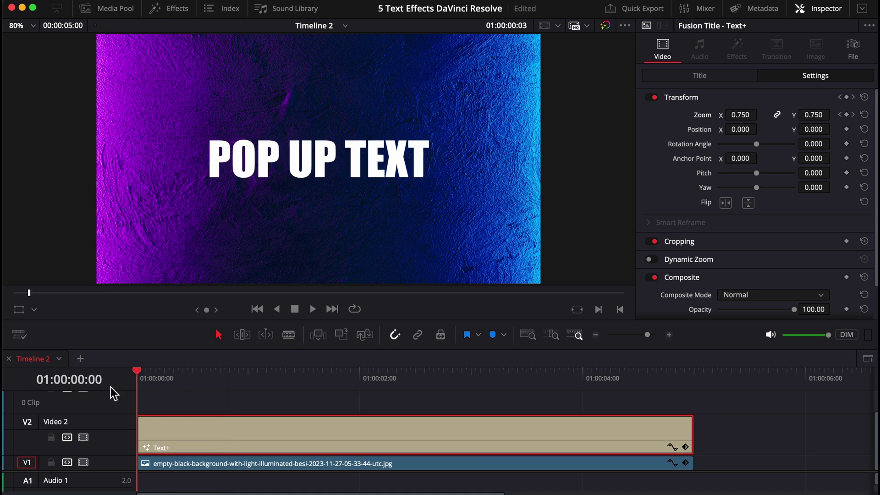
key(space)
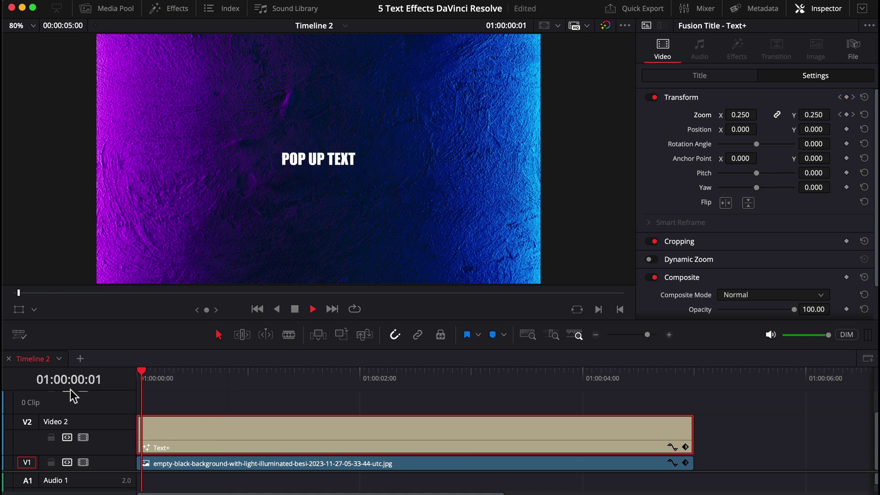
- Switch POP UP TEXT's Shading appearance to the outline style instead of solid fill
click(701, 77)
click(770, 114)
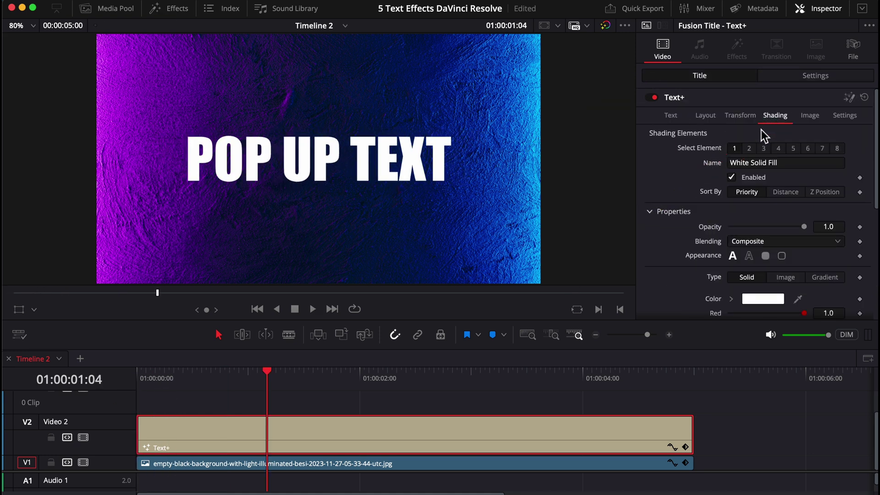
click(750, 257)
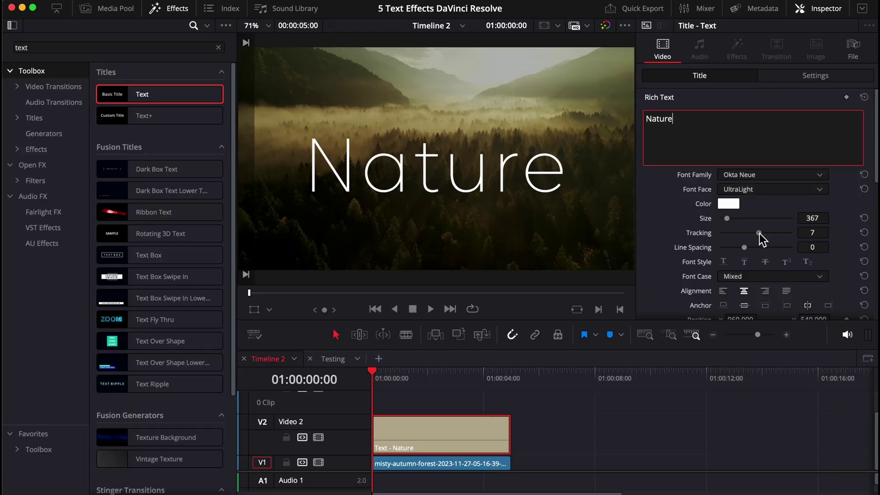
- Set the Nature title's tracking to 19 and raise its Position Y to 633
drag(760, 232, 764, 233)
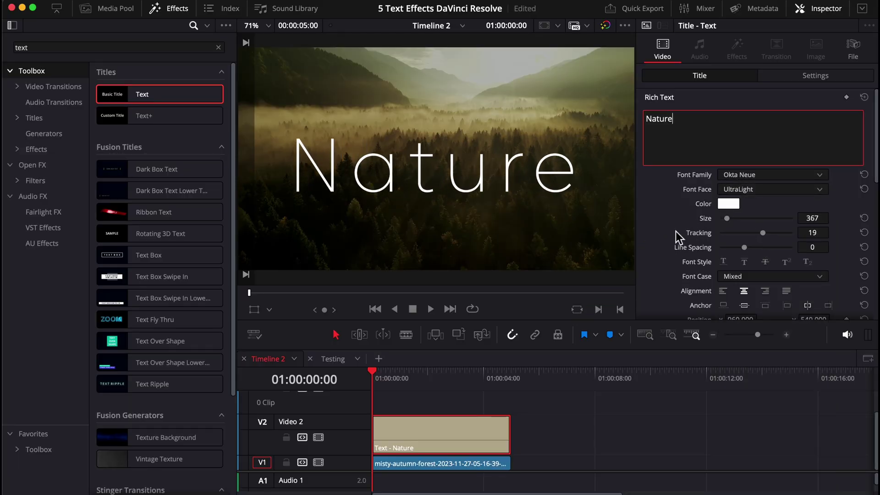
scroll(676, 232, down, 5)
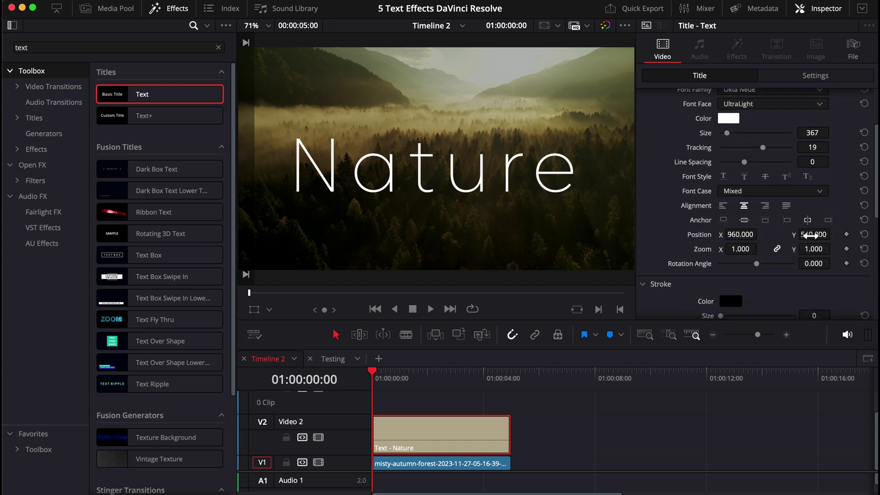
drag(814, 234, 856, 234)
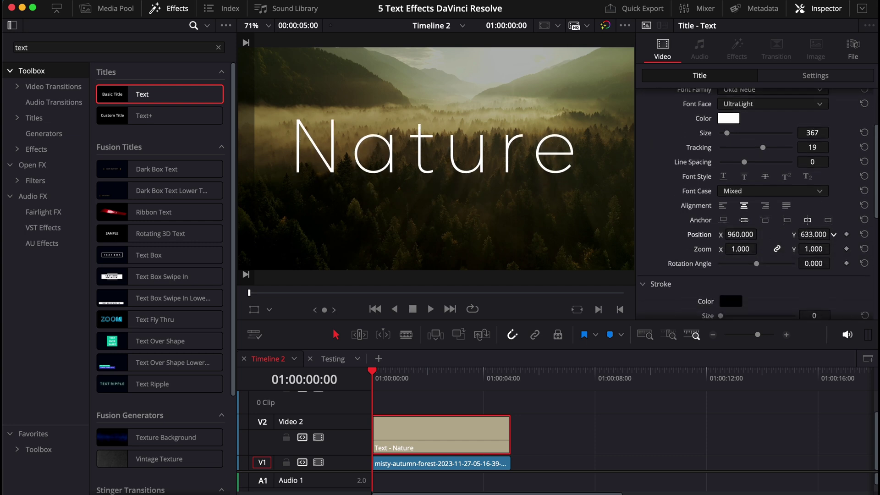
scroll(664, 240, up, 5)
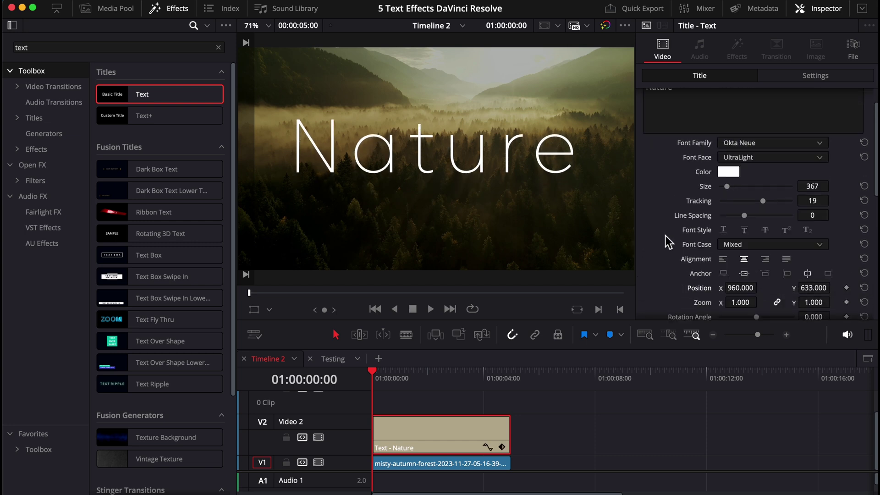
- Keyframe Nature's Crop Right at 0 at 01:00:02:23 and 1920 at the start
click(789, 79)
drag(373, 384, 455, 384)
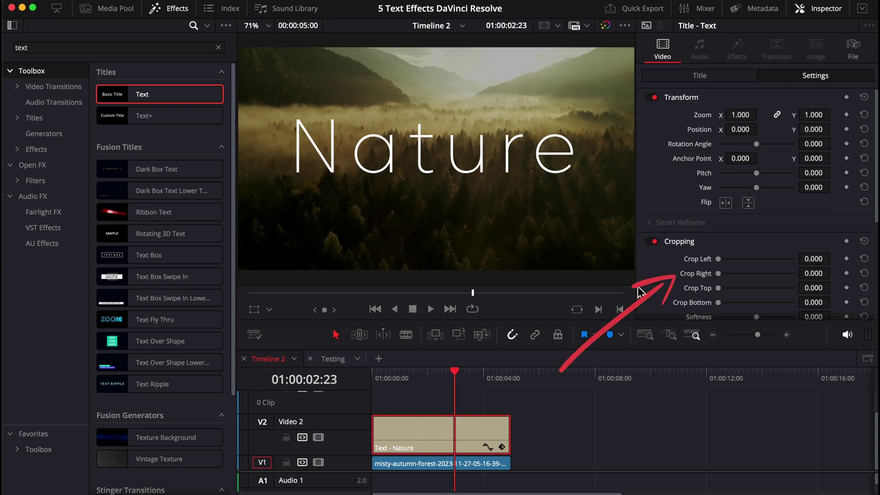
click(847, 274)
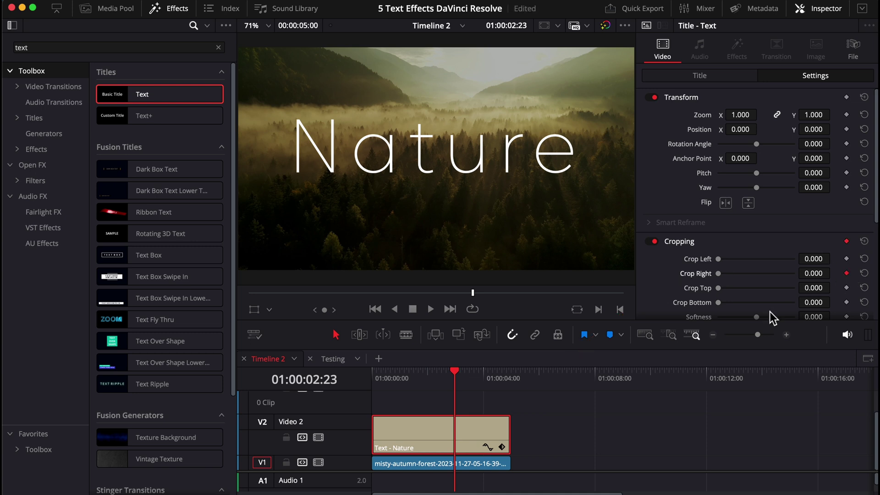
drag(398, 385, 367, 384)
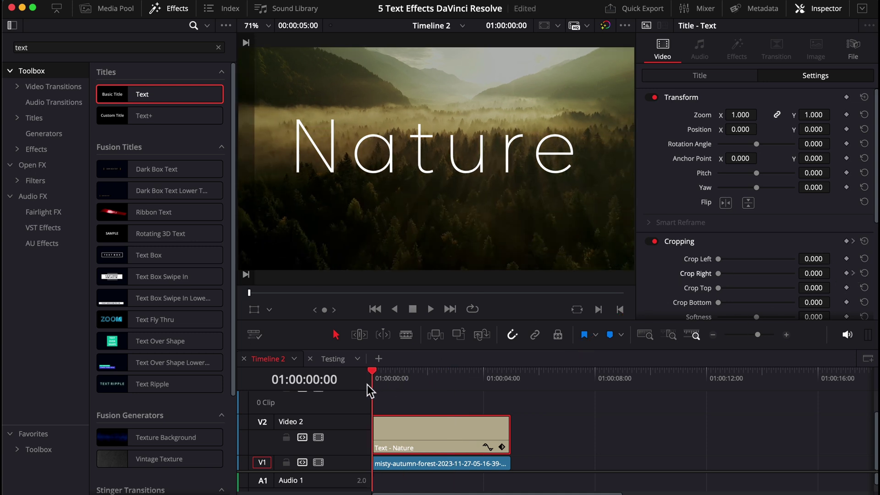
drag(719, 274, 802, 275)
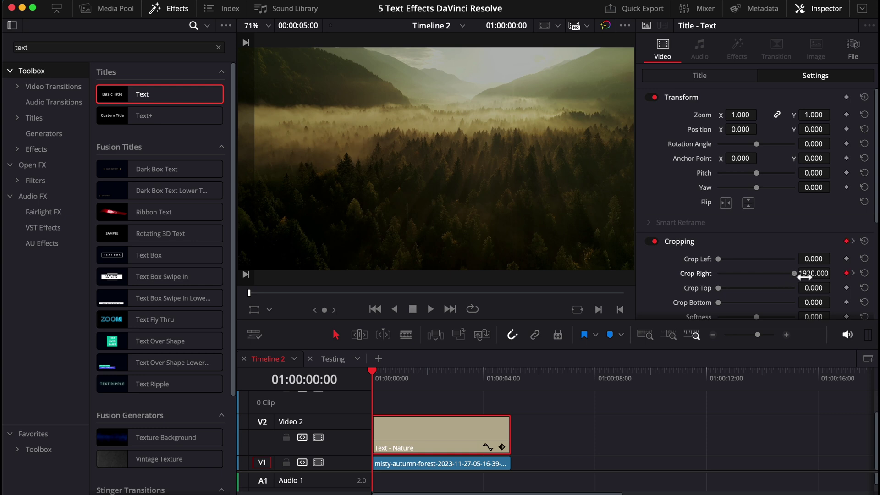
- Play back the Nature crop reveal twice to review its timing
key(space)
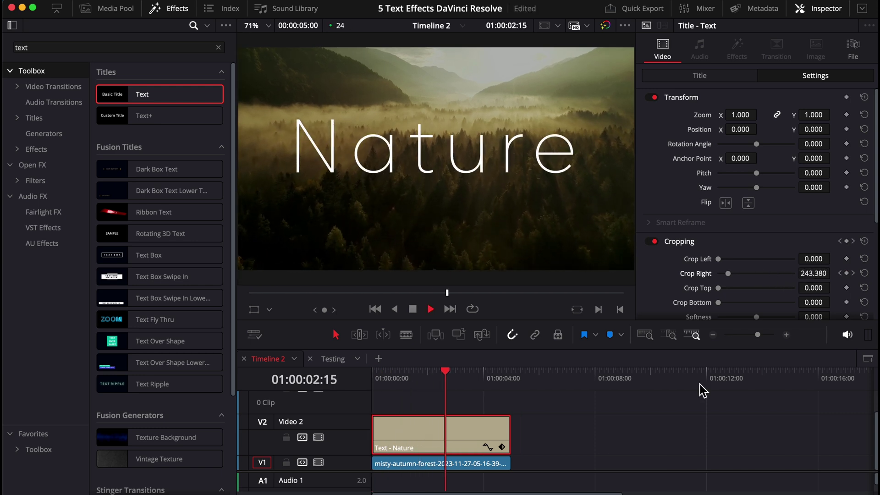
click(374, 384)
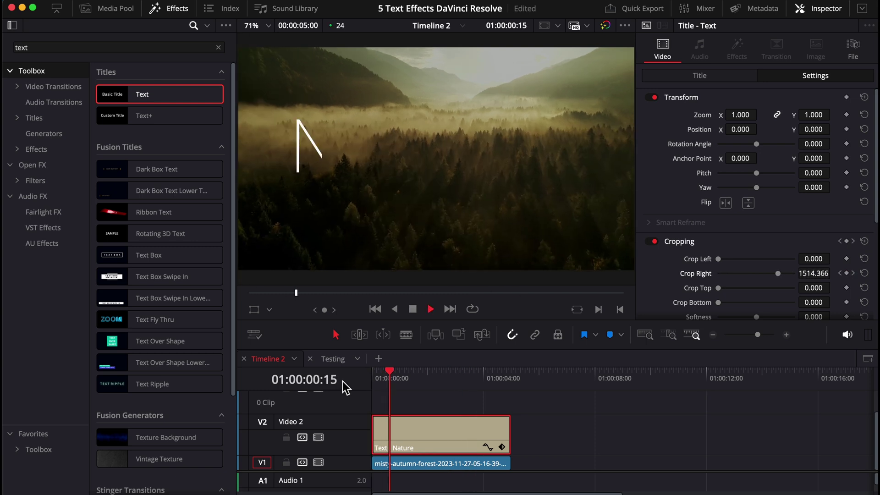
key(space)
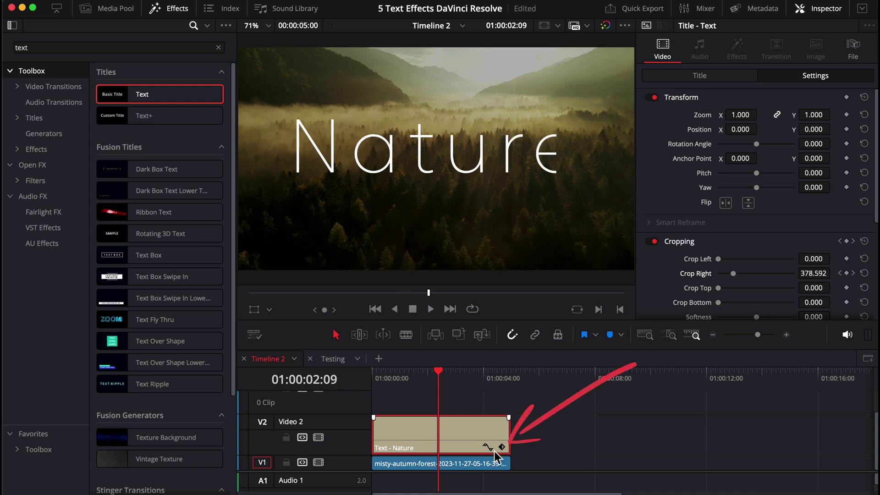
- Move the final Cropping keyframe earlier so Nature is fully revealed by 01:00:02:03
click(502, 447)
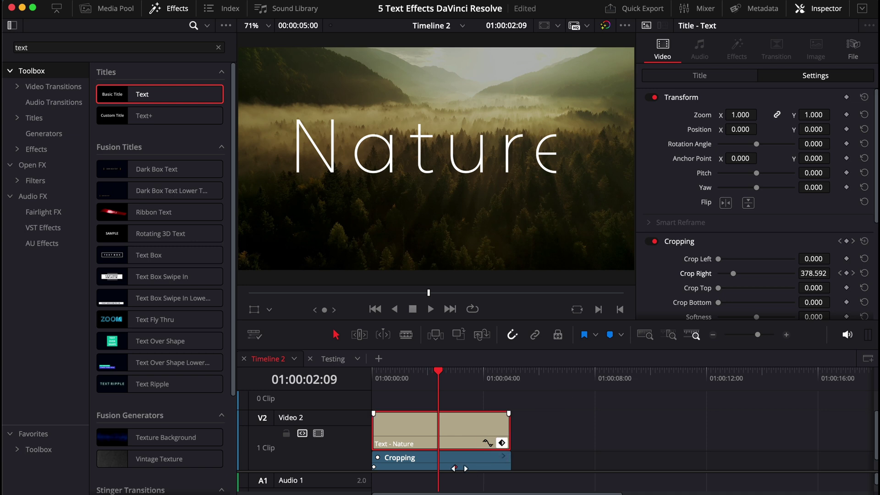
drag(454, 468, 425, 467)
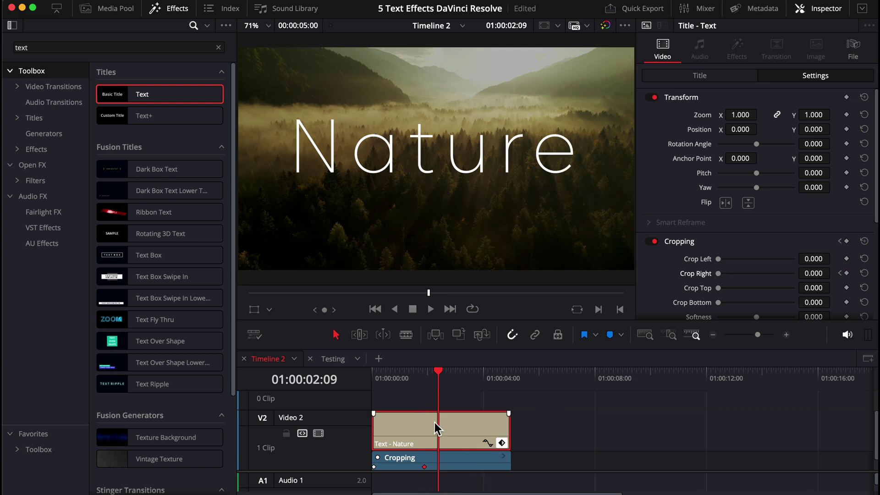
click(502, 443)
key(Home)
key(space)
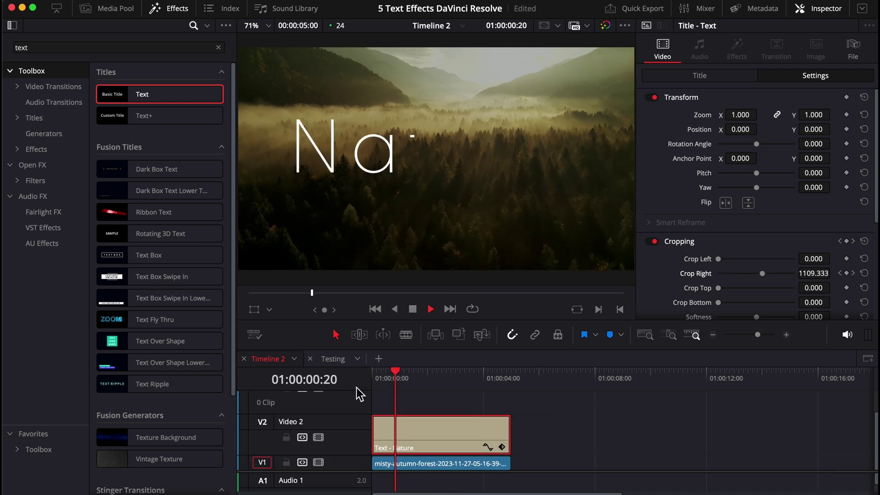
key(space)
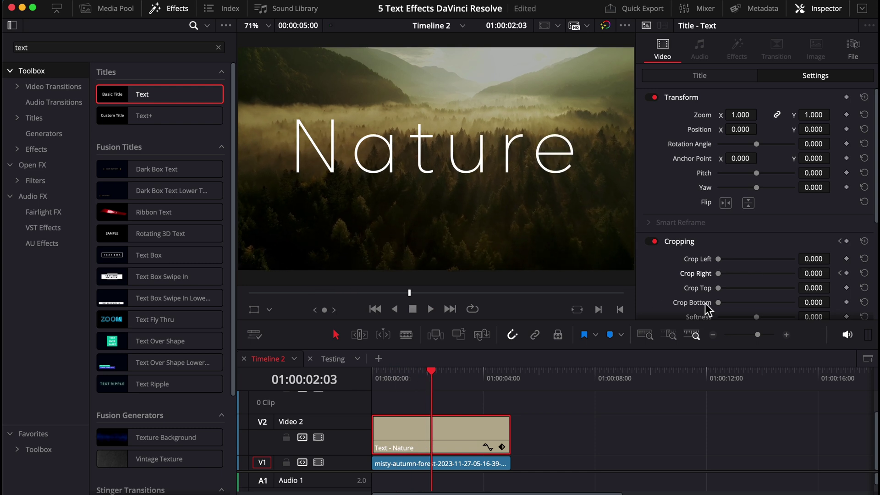
- Raise the Nature crop's Cropping Softness to 58.780 and scrub the playhead to preview the feathered wipe
scroll(664, 286, down, 3)
drag(758, 269, 779, 270)
click(395, 375)
drag(396, 374, 373, 375)
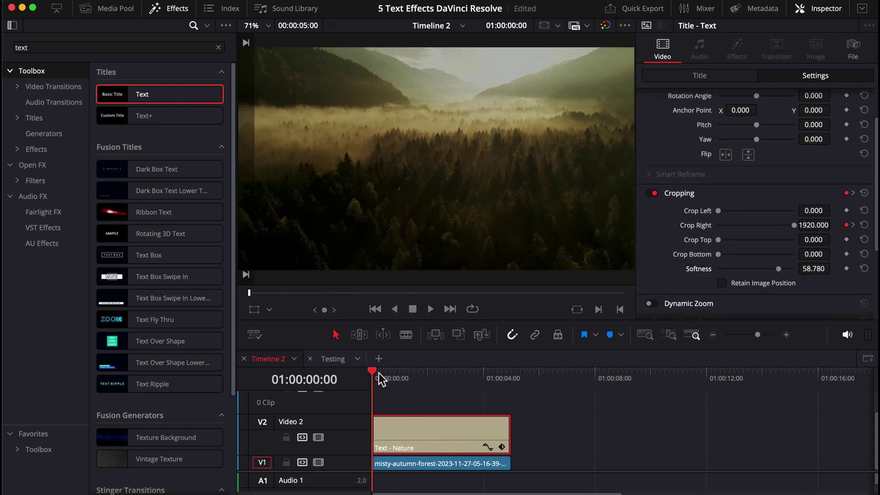